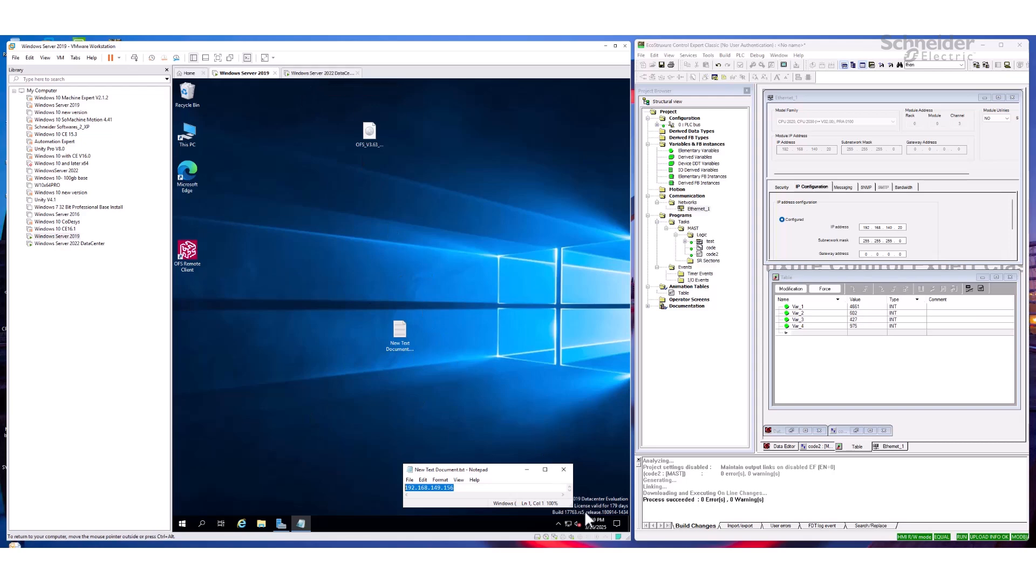
Switch to the Windows Server 2022 DataCenter virtual machine and open the folder C:\Program Files (x86)\Schneider Electric\OFS\Server.
{"action": "left_click_drag", "start_coordinate": [506, 469], "coordinate": [467, 468]}
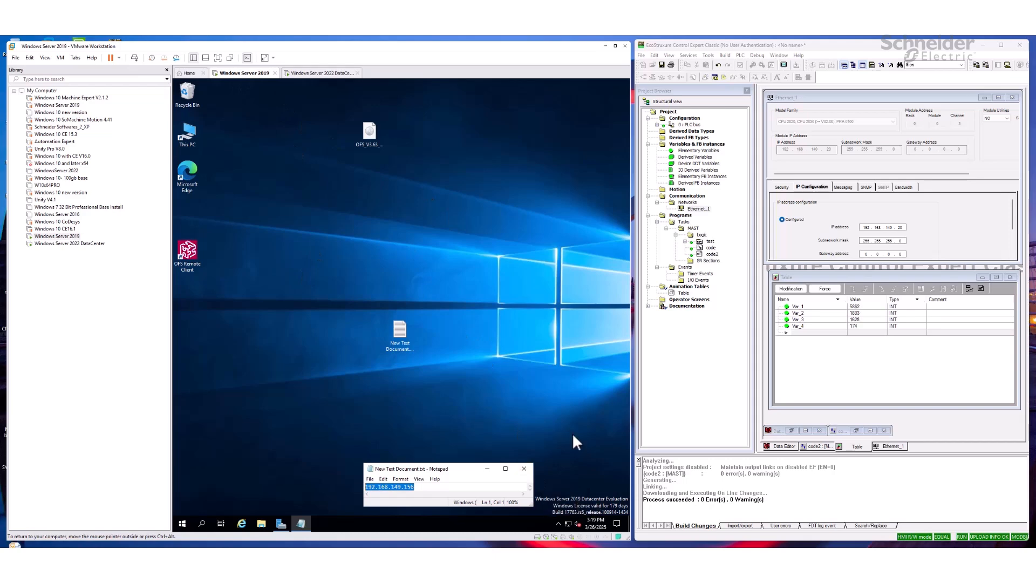
{"action": "left_click", "coordinate": [323, 73]}
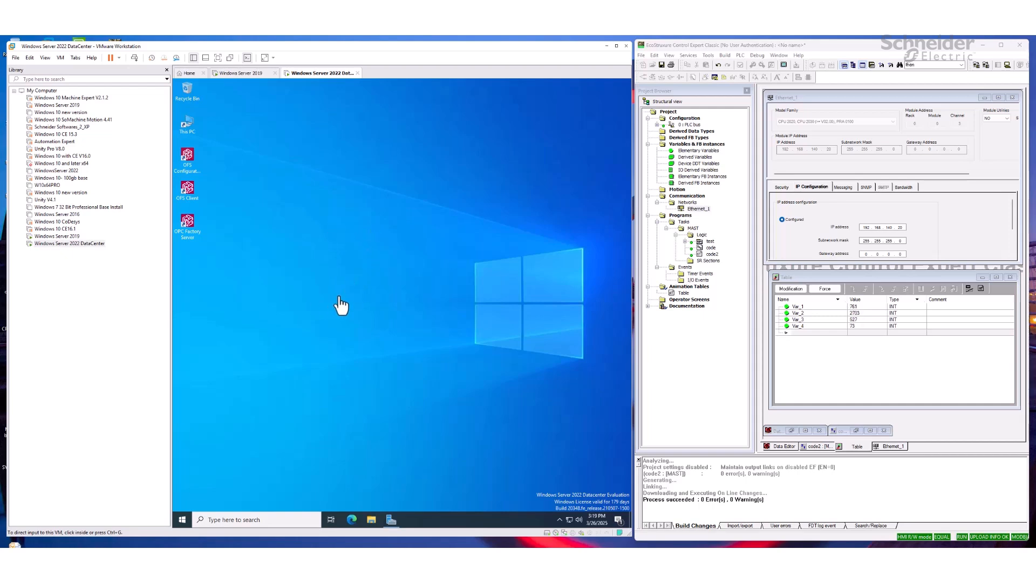
{"action": "left_click", "coordinate": [260, 174]}
{"action": "left_click", "coordinate": [372, 519]}
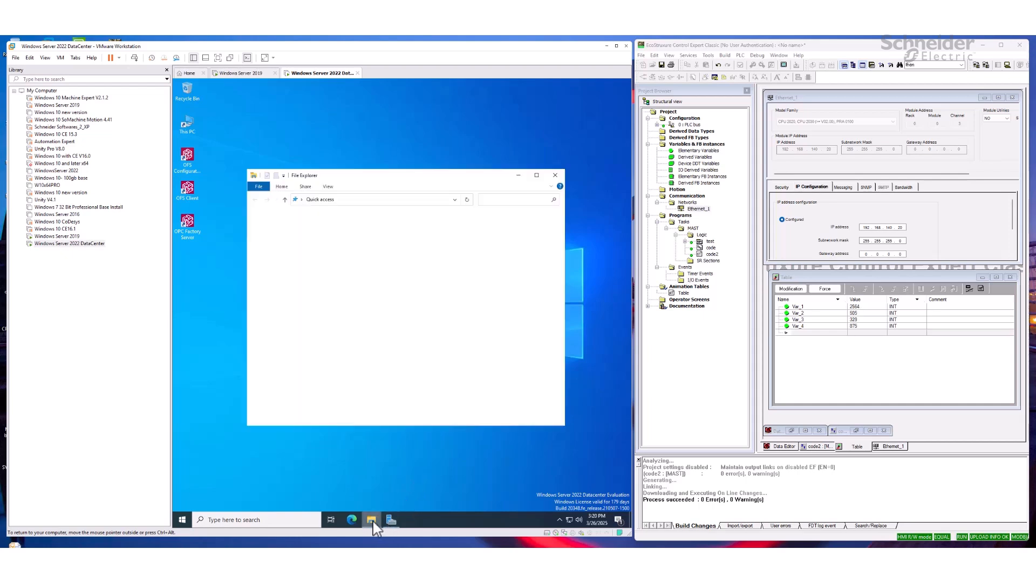
{"action": "left_click", "coordinate": [285, 349]}
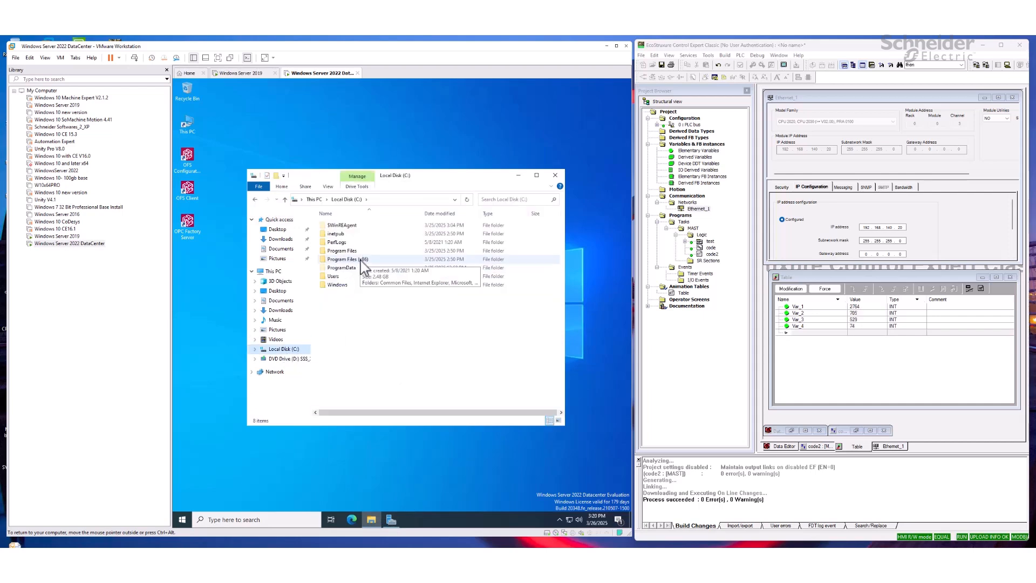
{"action": "left_click", "coordinate": [361, 261]}
{"action": "double_click", "coordinate": [363, 262]}
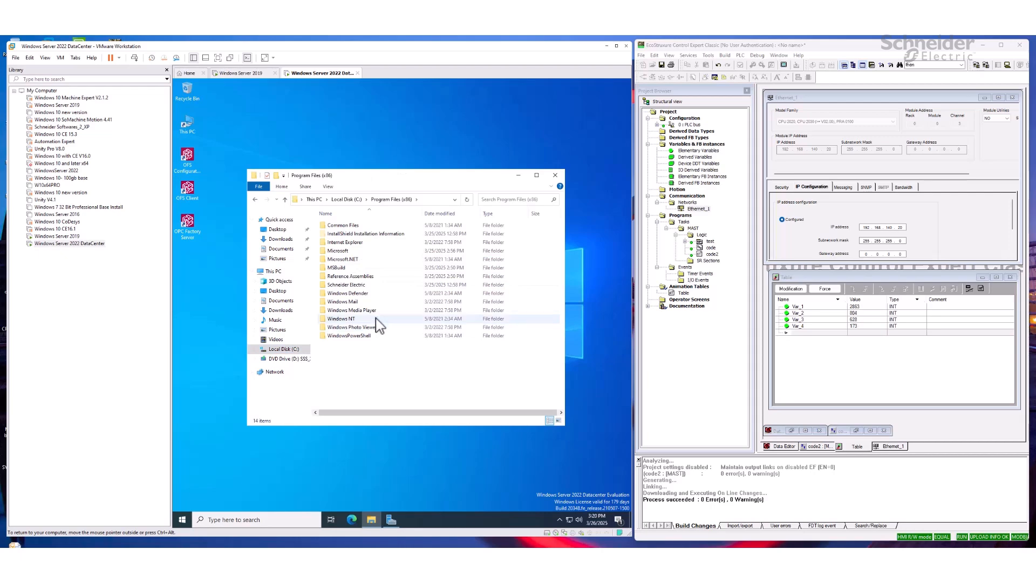
{"action": "double_click", "coordinate": [373, 285]}
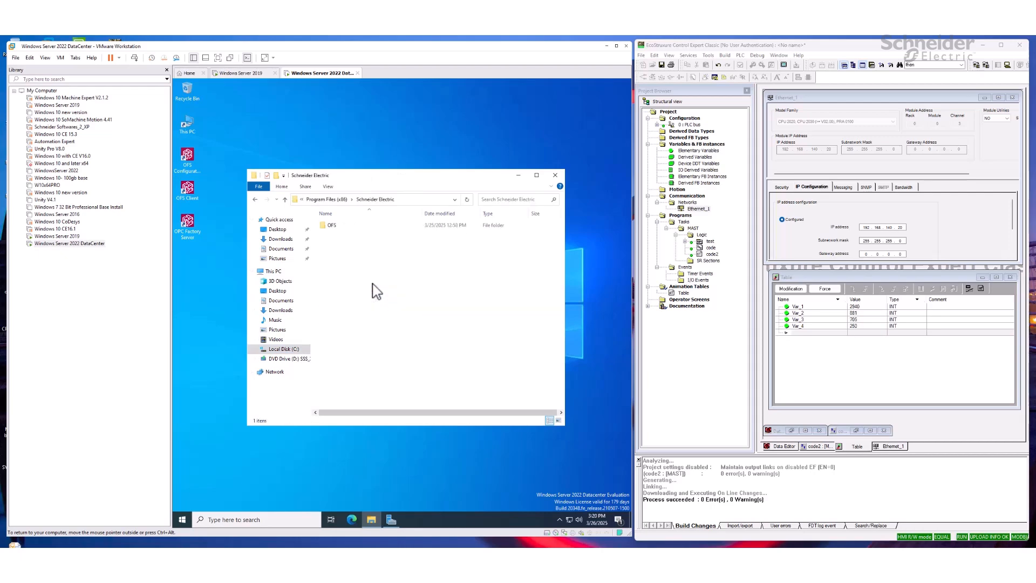
{"action": "double_click", "coordinate": [335, 227]}
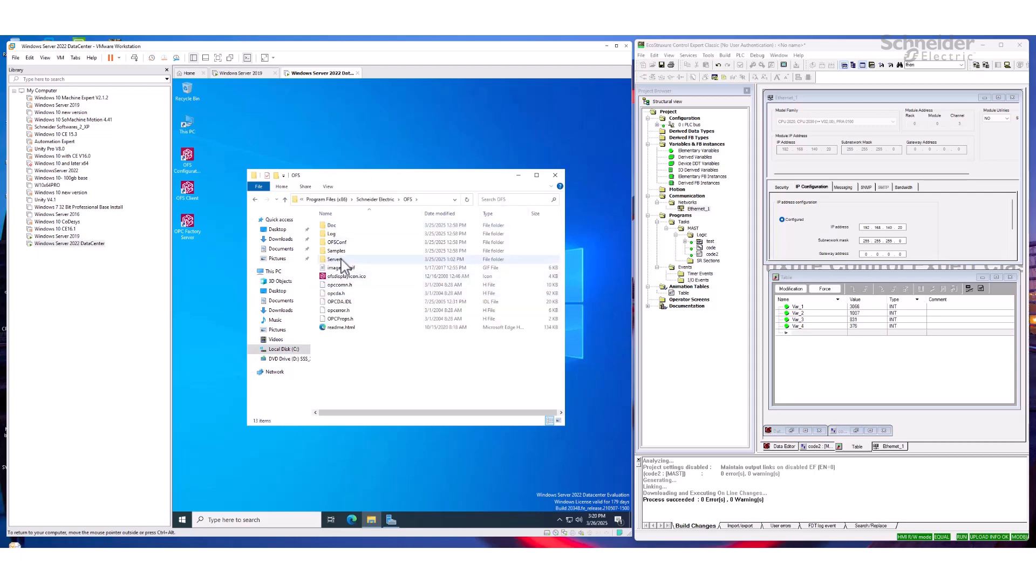
{"action": "double_click", "coordinate": [342, 260]}
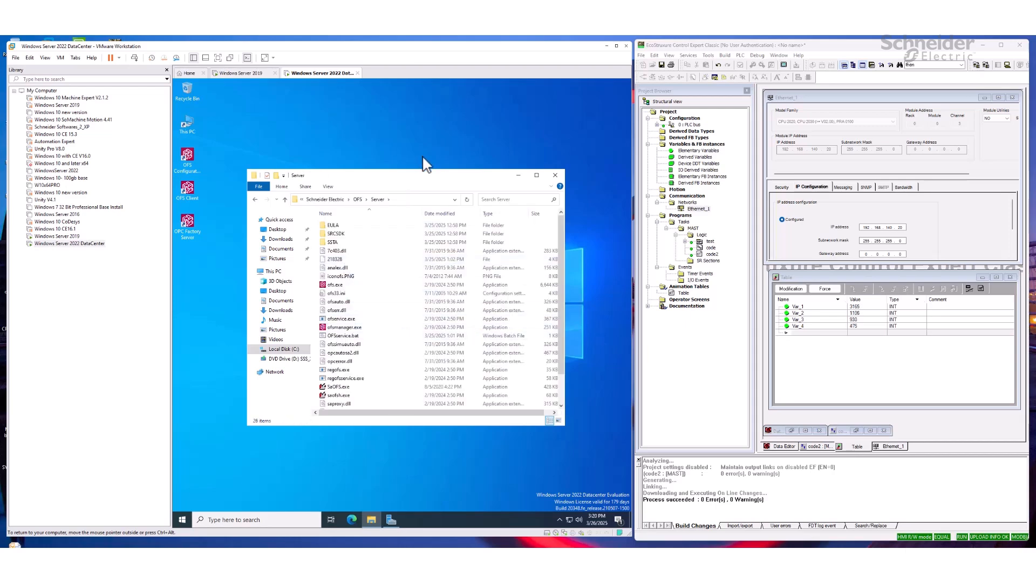
Delete the existing OFSservice.bat file from the OFS Server folder.
{"action": "left_click_drag", "start_coordinate": [418, 170], "coordinate": [419, 123]}
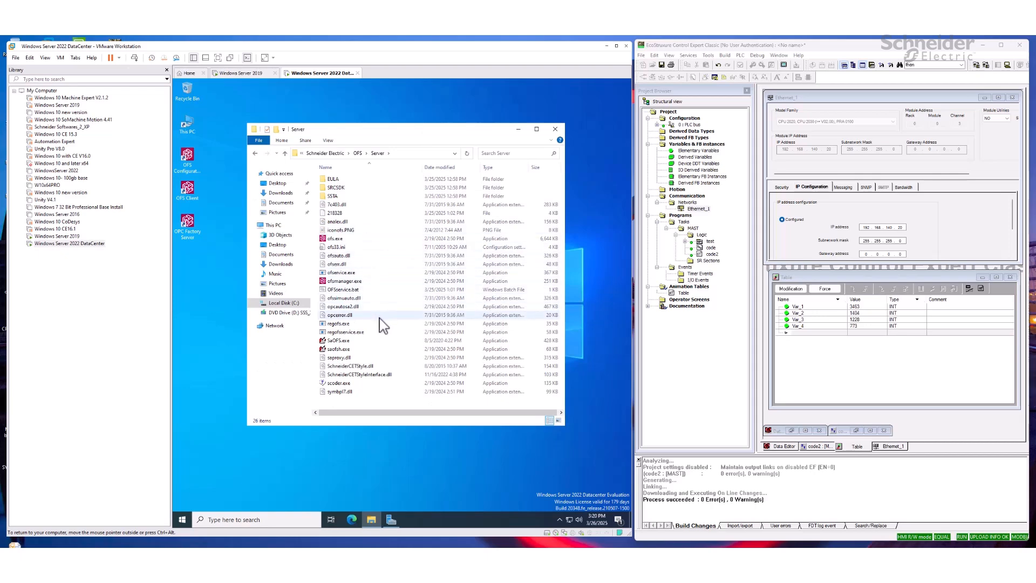
{"action": "left_click", "coordinate": [357, 291]}
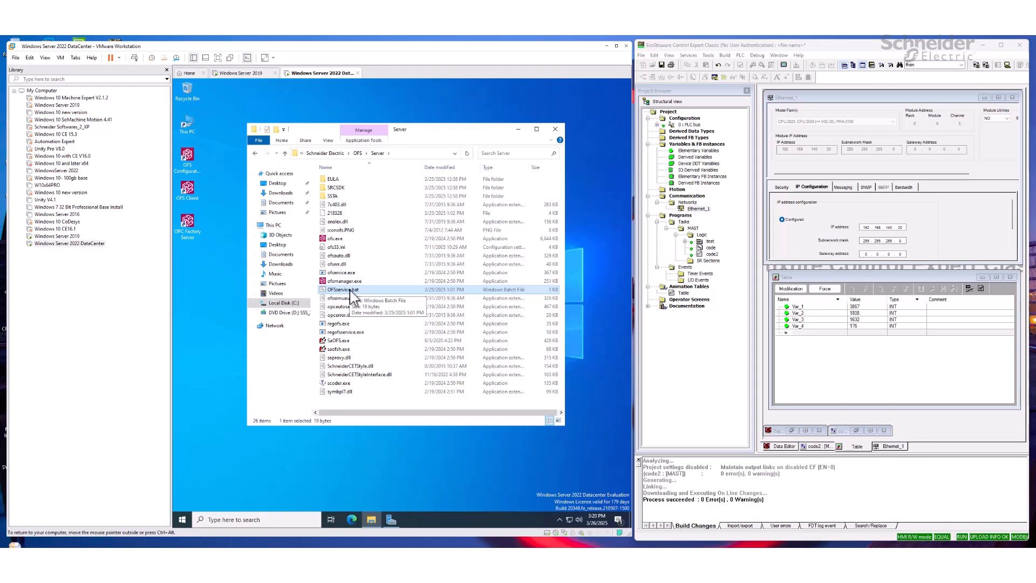
{"action": "key", "text": "Delete"}
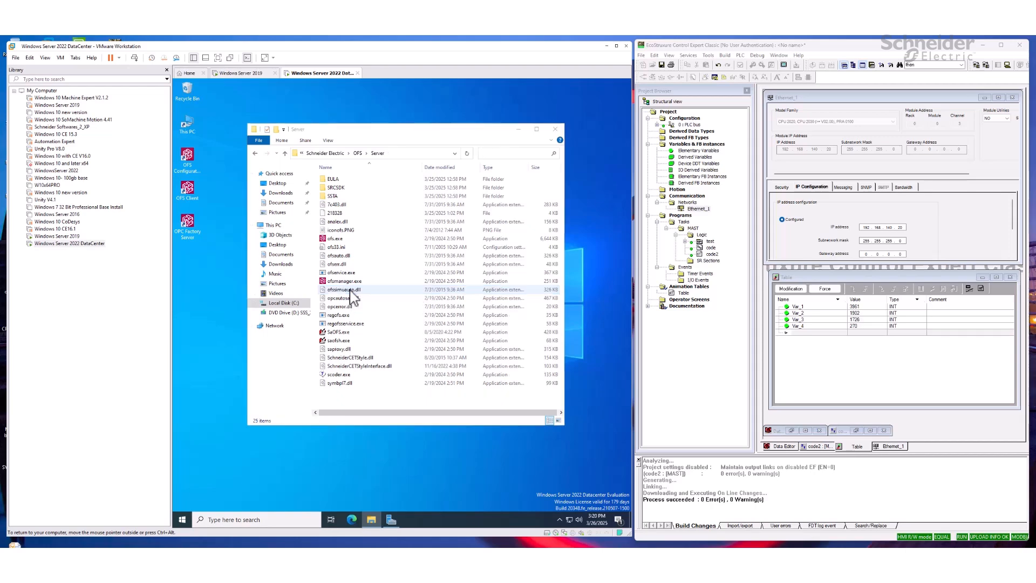
Create a new text document in the Server folder and rename it OFSService.bat, accepting the extension change.
{"action": "right_click", "coordinate": [384, 398]}
{"action": "mouse_move", "coordinate": [410, 380]}
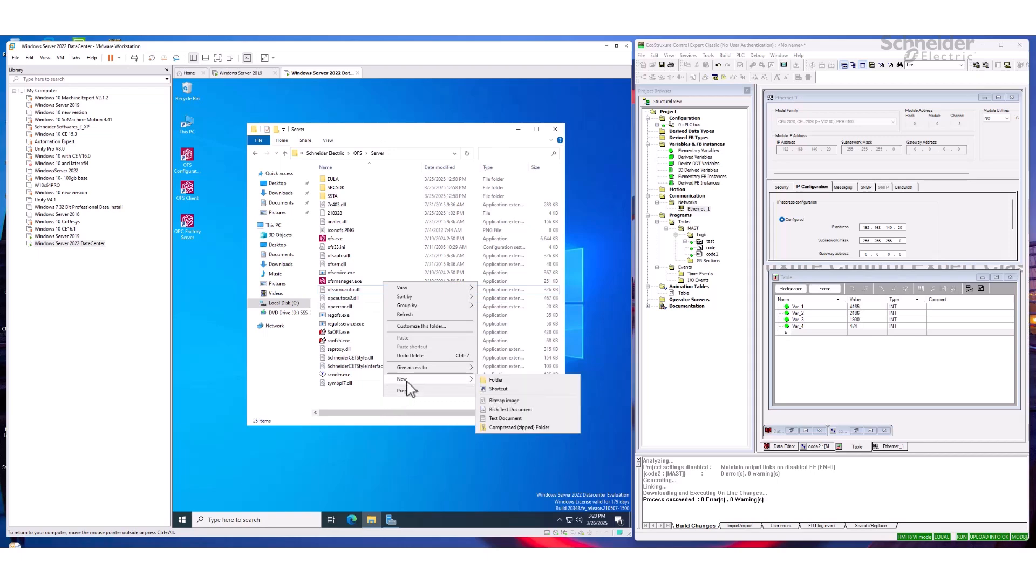
{"action": "left_click", "coordinate": [503, 419]}
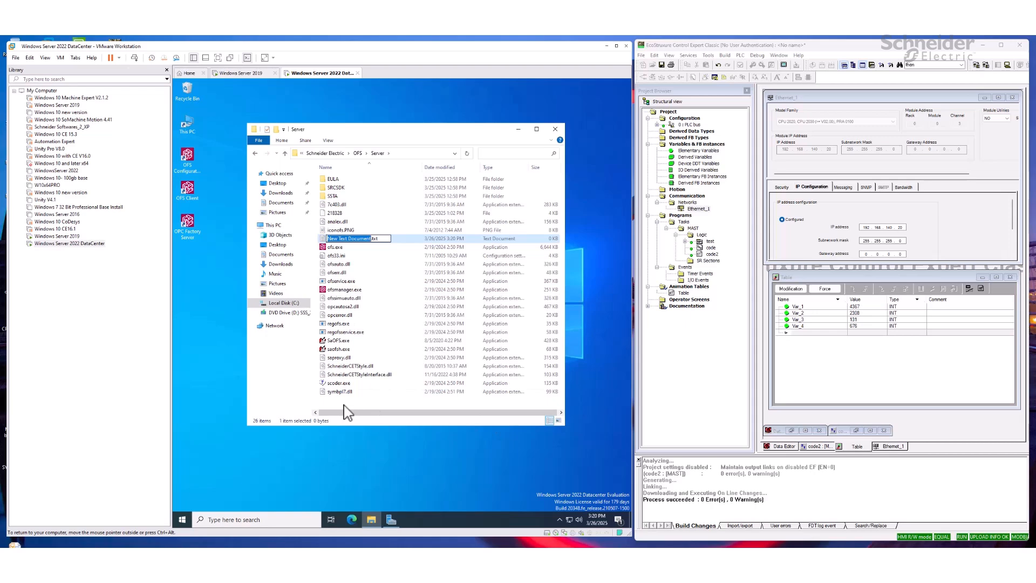
{"action": "type", "text": "O"}
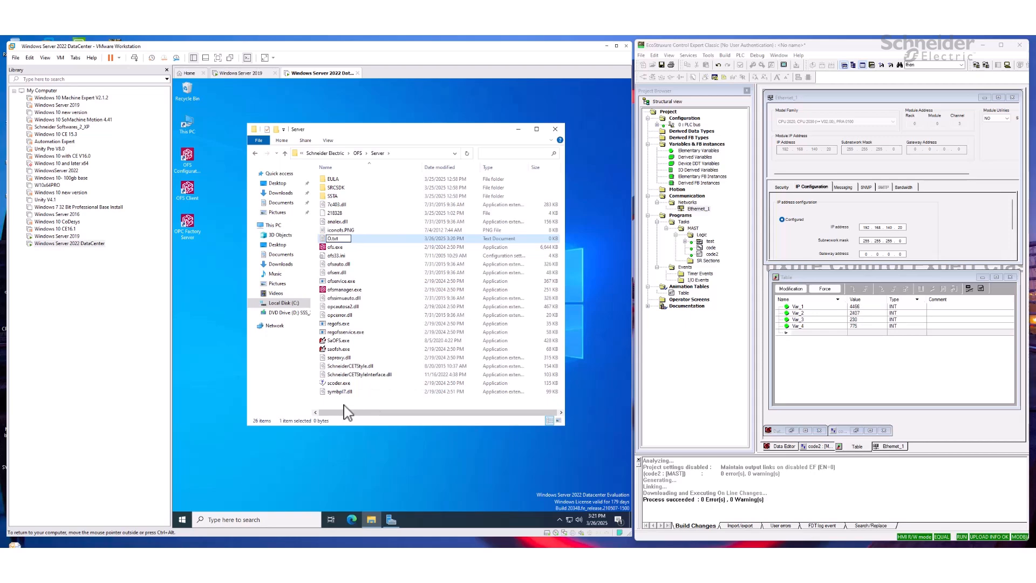
{"action": "type", "text": "FSService.bat"}
{"action": "key", "text": "Delete"}
{"action": "key", "text": "Return"}
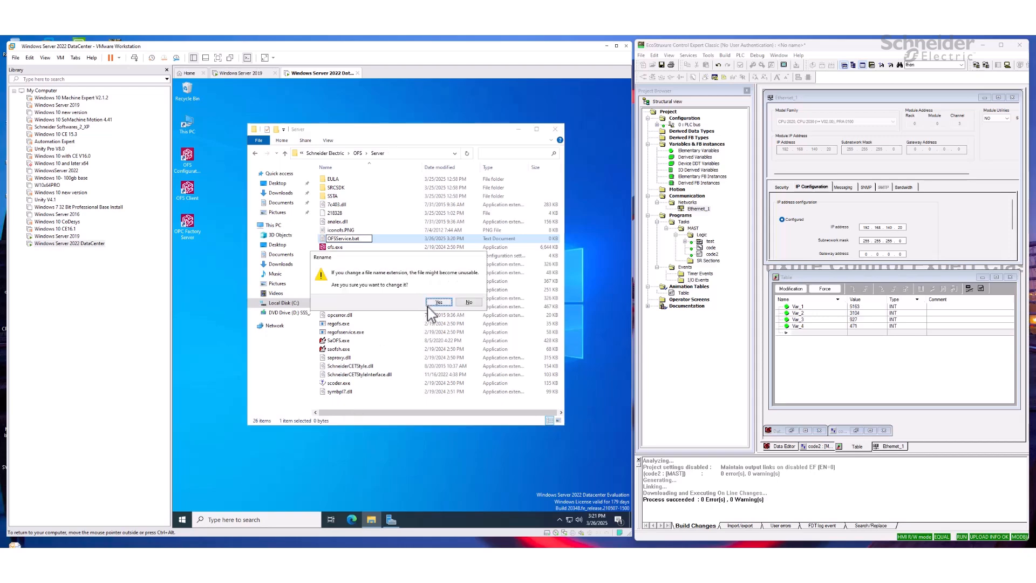
{"action": "left_click", "coordinate": [438, 302]}
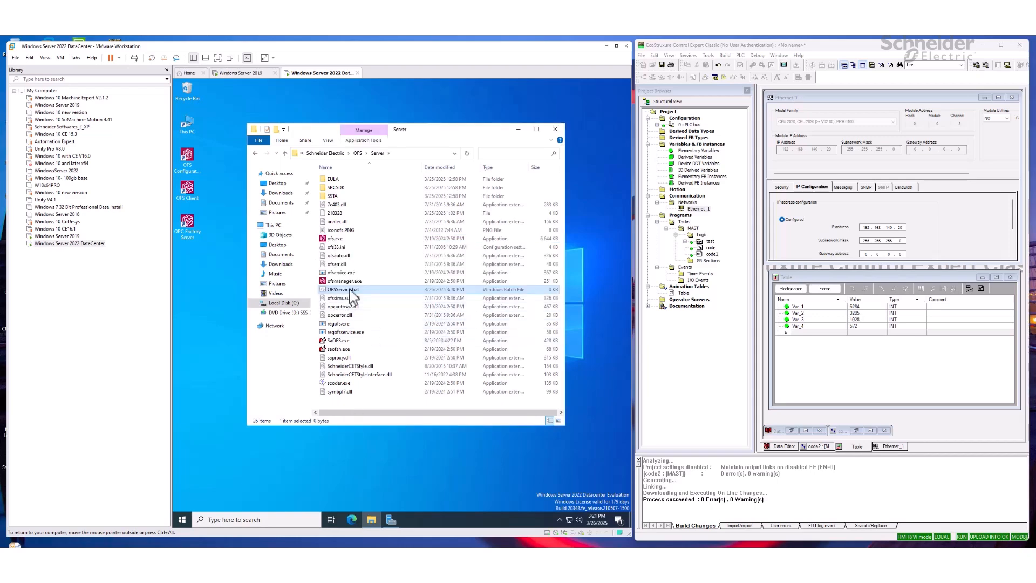
Open OFSService.bat for editing in Notepad and arrange its window below the file list of the Server folder.
{"action": "right_click", "coordinate": [351, 291]}
{"action": "left_click", "coordinate": [367, 306]}
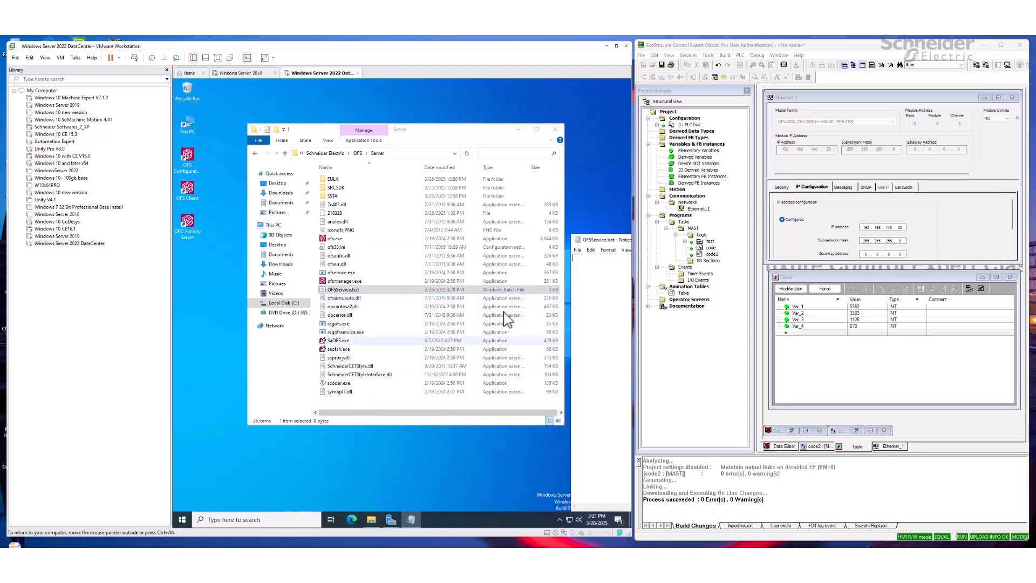
{"action": "left_click_drag", "start_coordinate": [602, 241], "coordinate": [331, 212]}
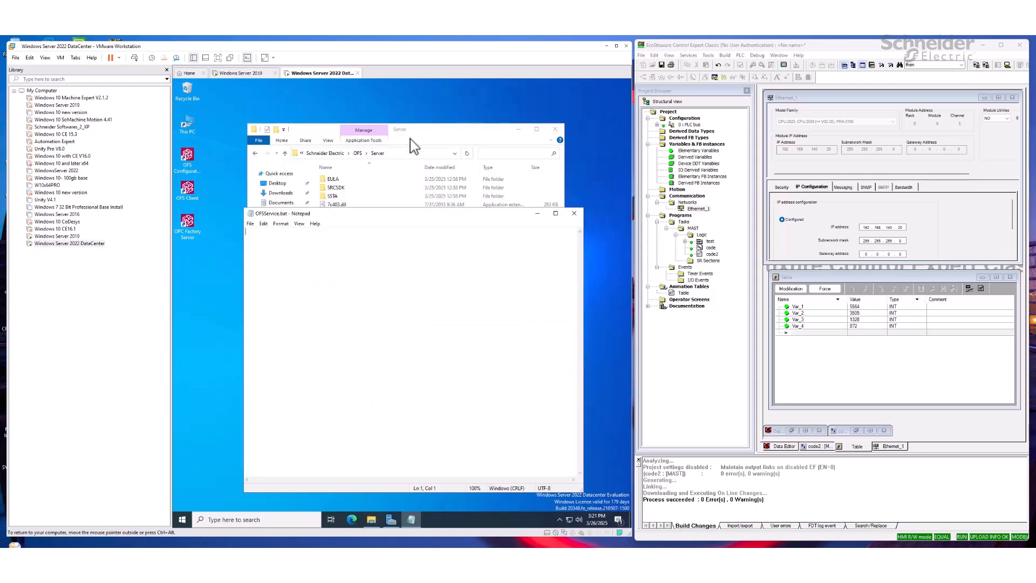
{"action": "left_click_drag", "start_coordinate": [430, 135], "coordinate": [475, 101]}
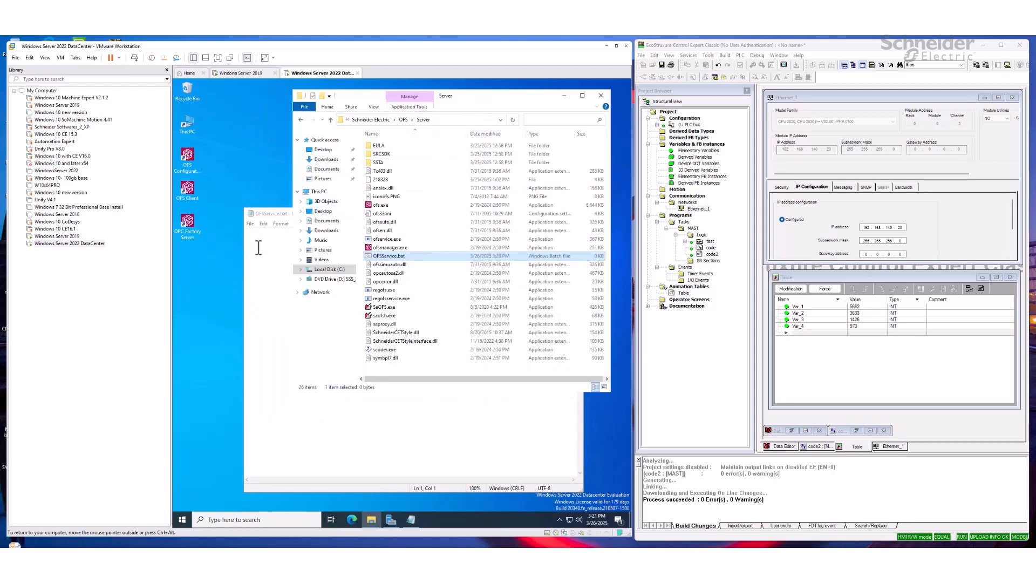
{"action": "left_click", "coordinate": [287, 214]}
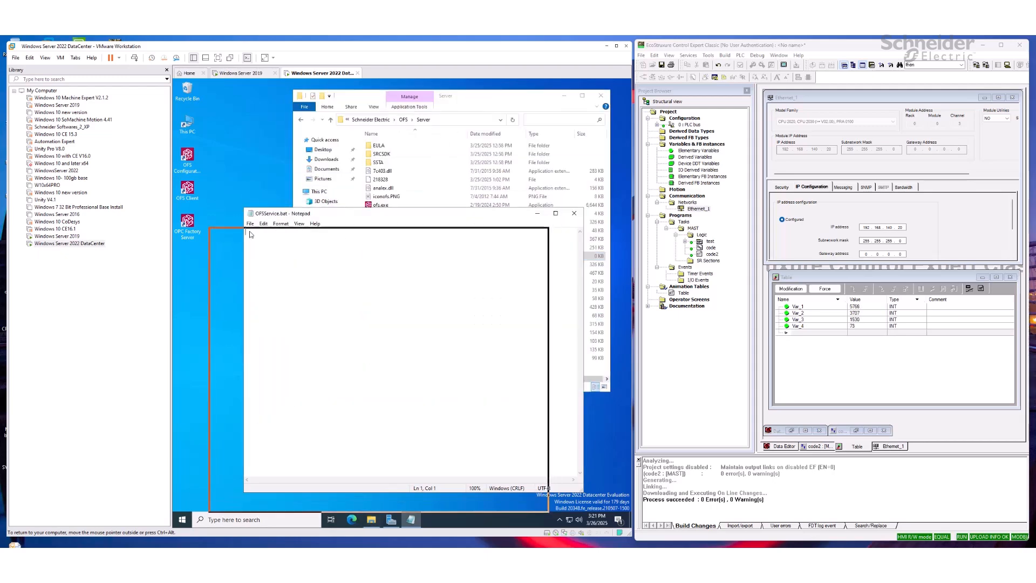
{"action": "left_click_drag", "start_coordinate": [250, 235], "coordinate": [254, 246]}
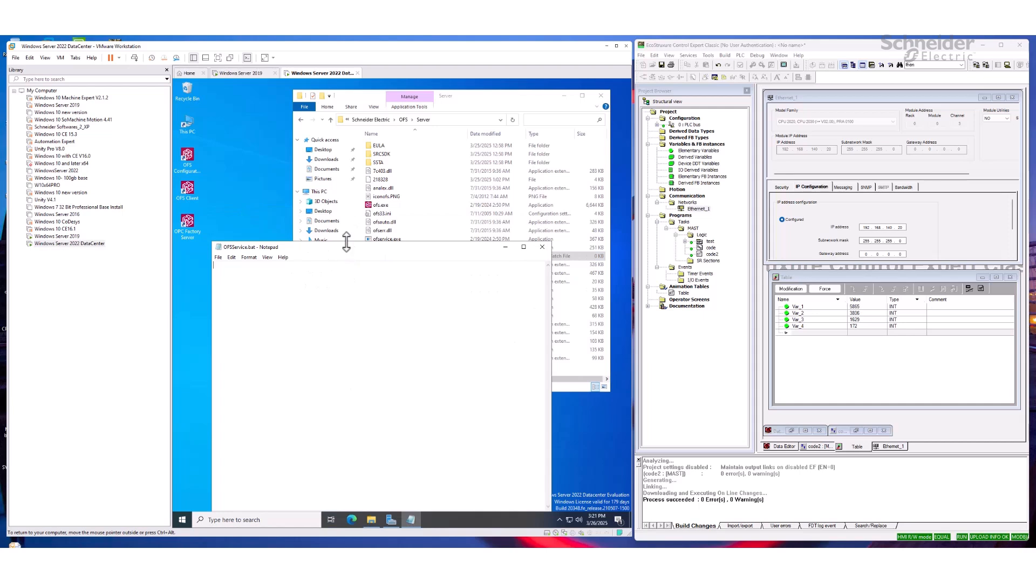
{"action": "left_click_drag", "start_coordinate": [346, 242], "coordinate": [341, 358]}
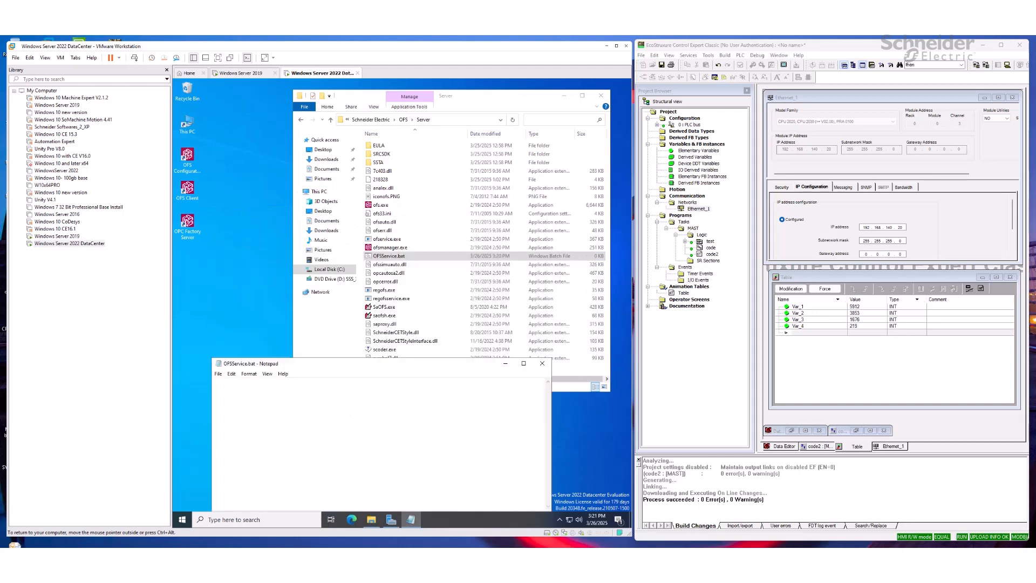
Enter the command "regofsservice /true" in OFSService.bat, using the name of regofsservice.exe, then save and close the file.
{"action": "left_click", "coordinate": [388, 300]}
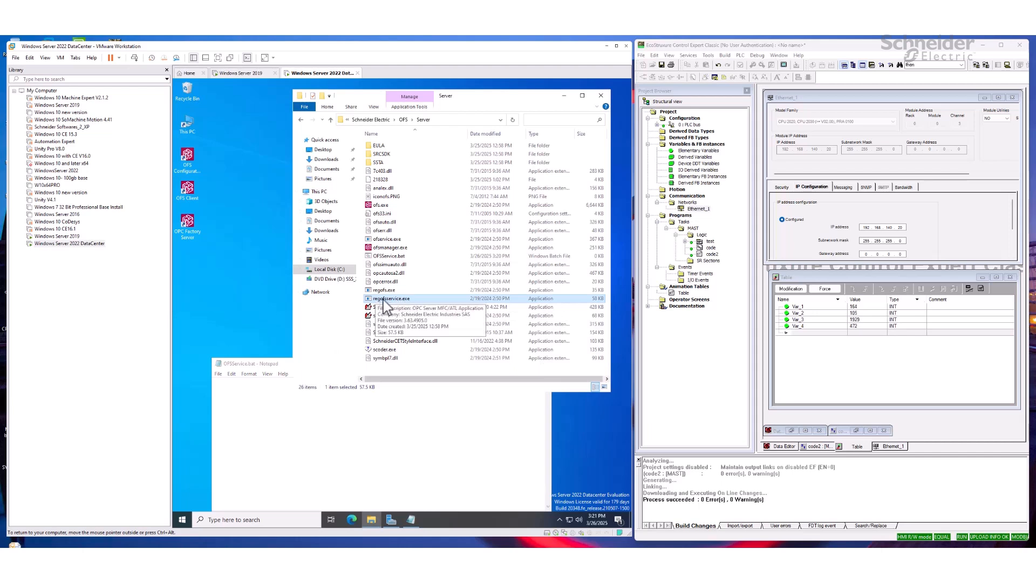
{"action": "left_click", "coordinate": [287, 416]}
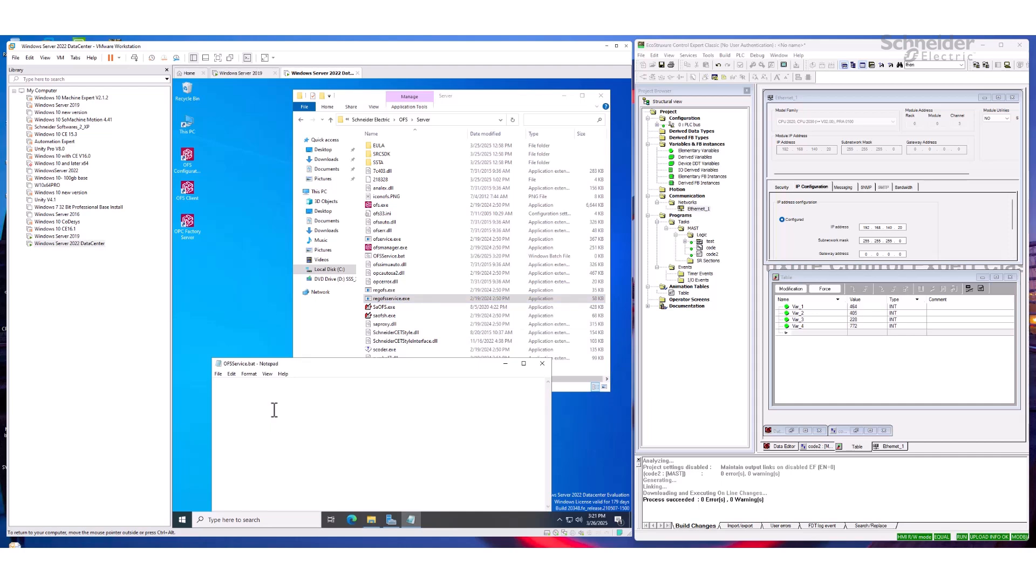
{"action": "type", "text": "regofsservice /true"}
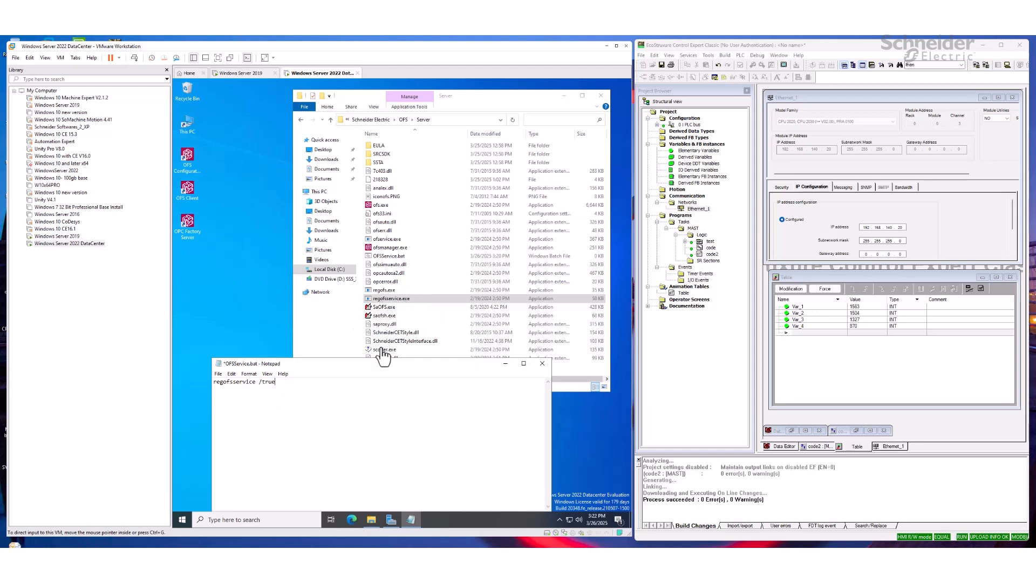
{"action": "left_click", "coordinate": [220, 375]}
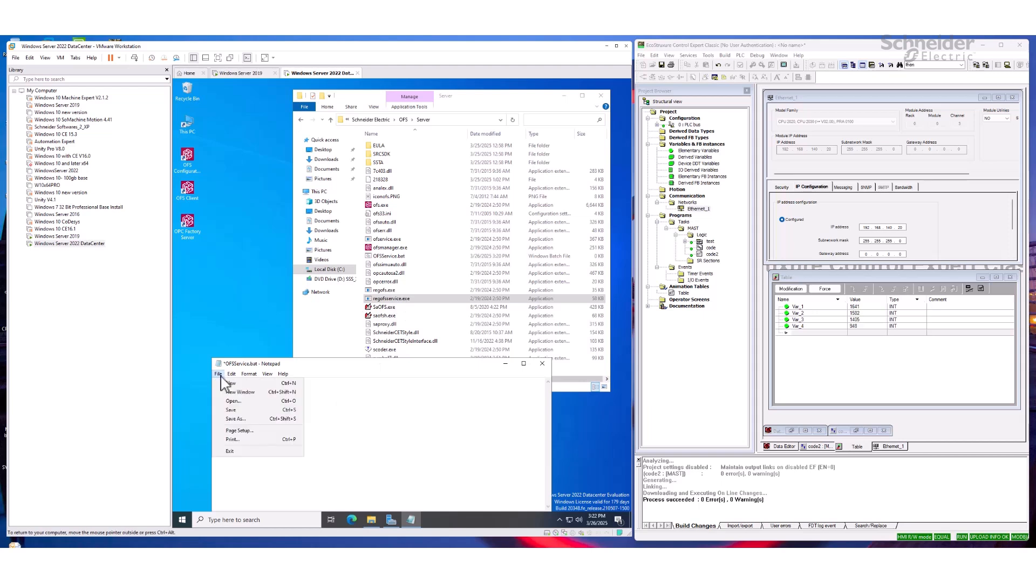
{"action": "left_click", "coordinate": [239, 411]}
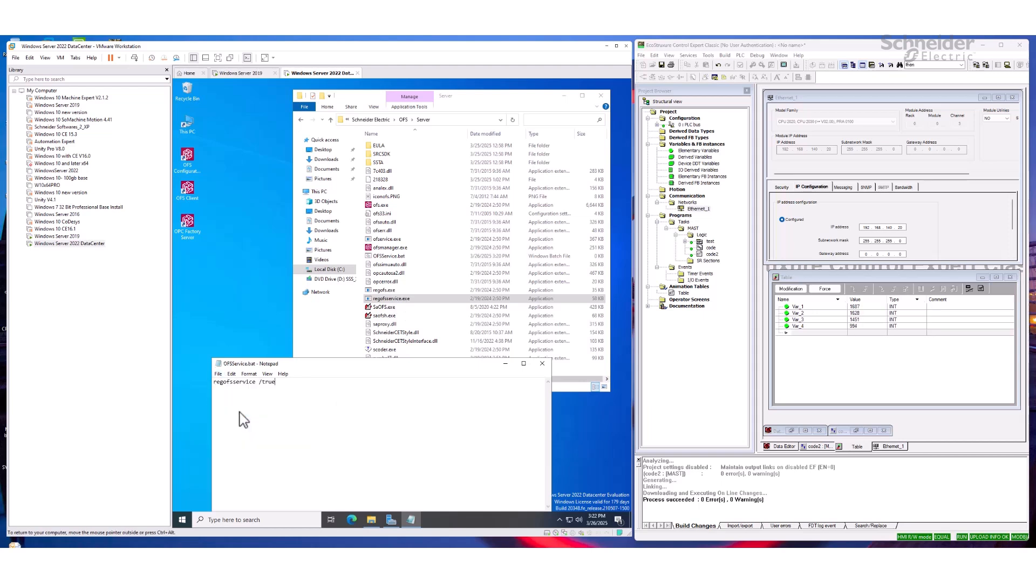
{"action": "left_click", "coordinate": [542, 363]}
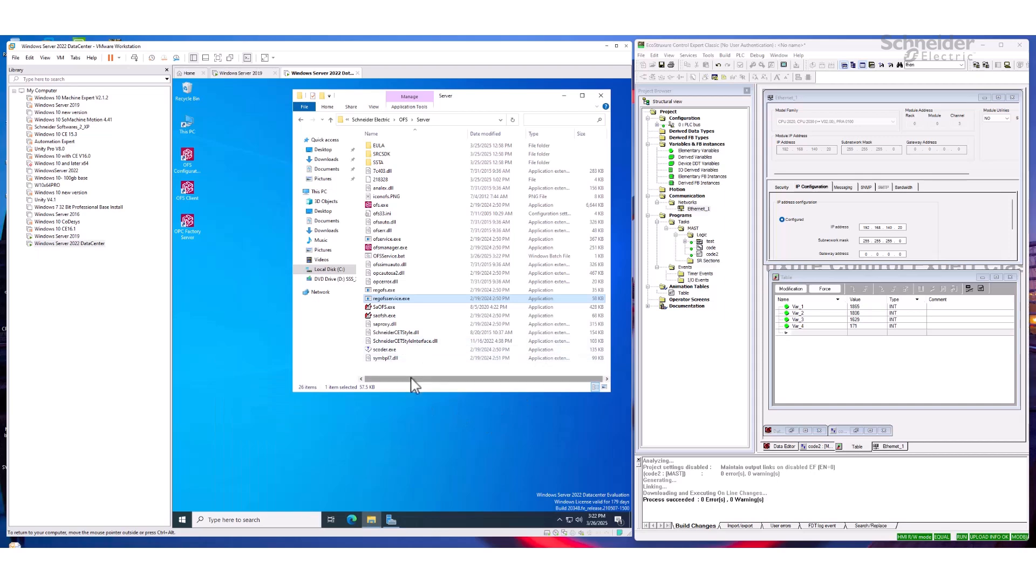
Run OFSService.bat to install the OFS service and dismiss its message.
{"action": "left_click", "coordinate": [402, 256]}
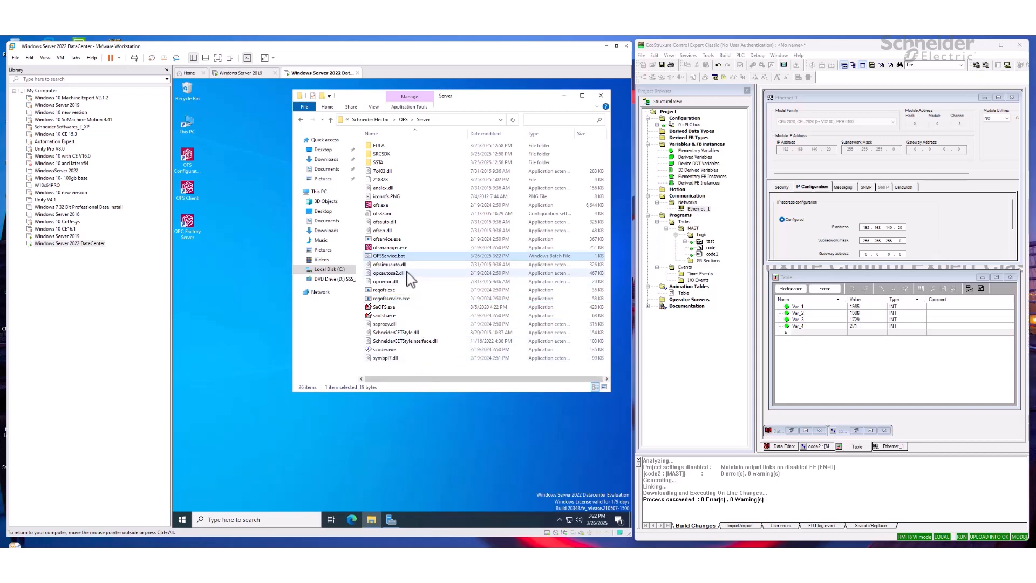
{"action": "double_click", "coordinate": [405, 257]}
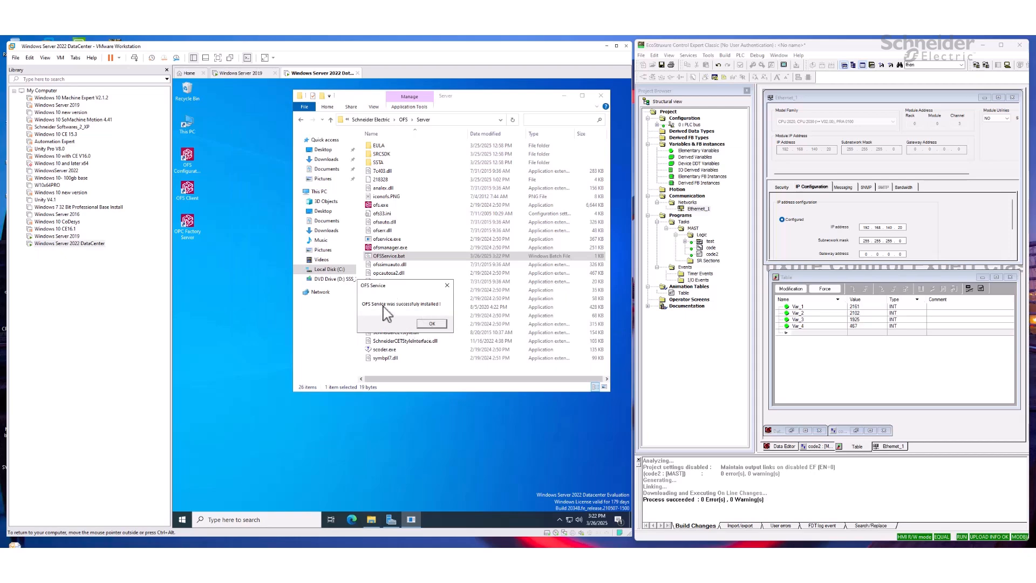
{"action": "left_click", "coordinate": [448, 285]}
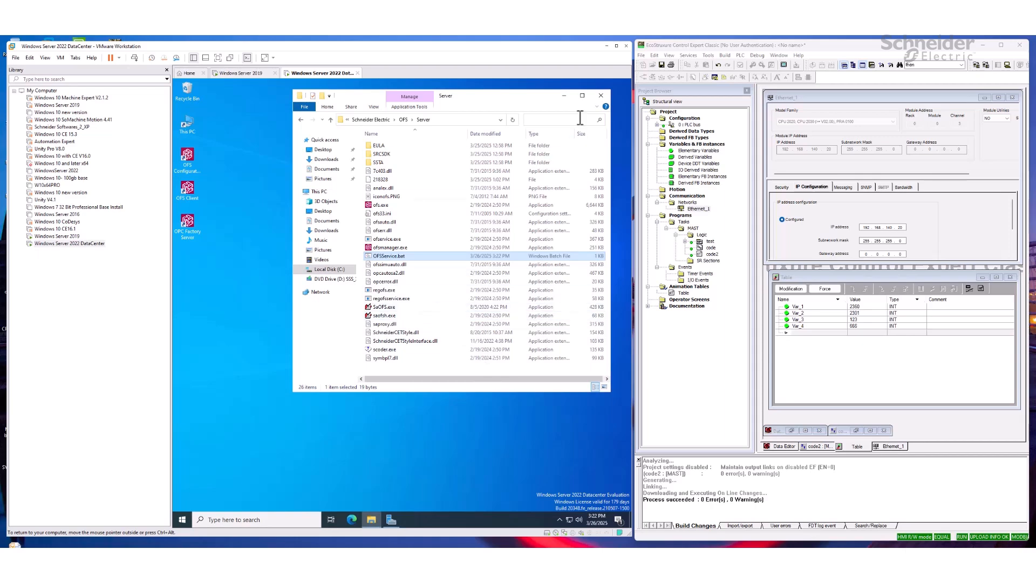
Close the Server folder and open the Windows Services console through Task Manager.
{"action": "left_click", "coordinate": [602, 100]}
{"action": "right_click", "coordinate": [439, 522]}
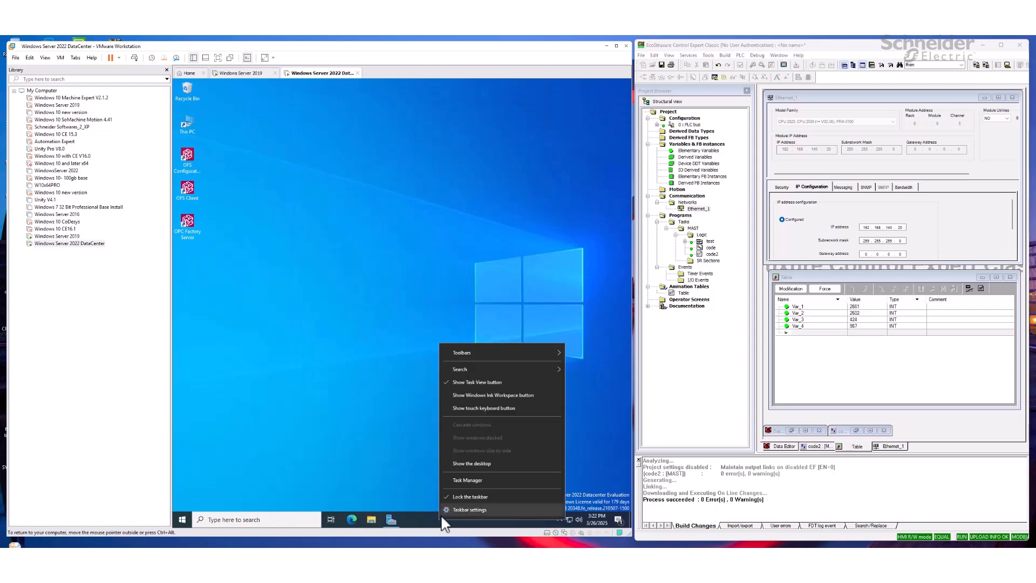
{"action": "left_click", "coordinate": [481, 481]}
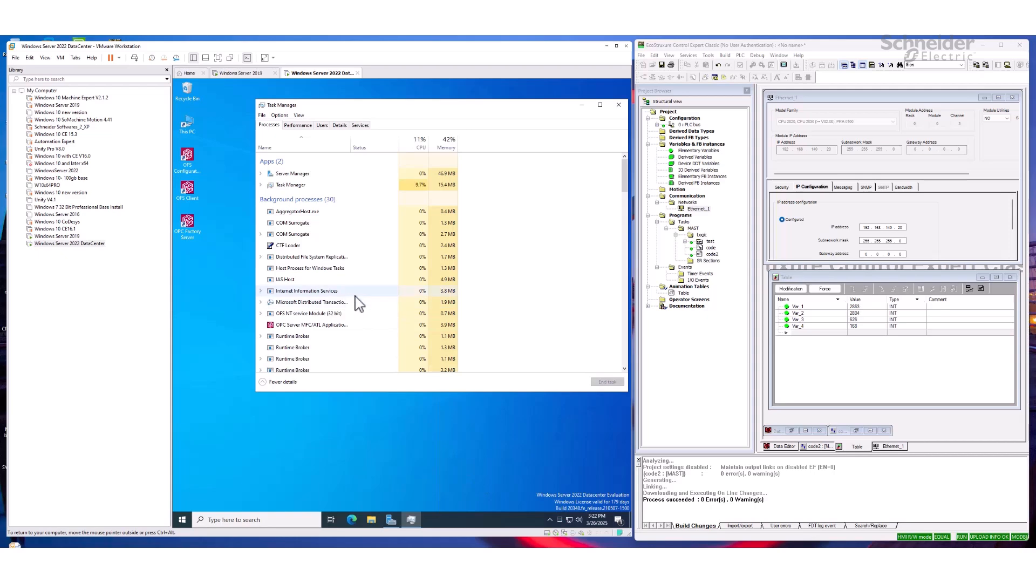
{"action": "left_click", "coordinate": [360, 126]}
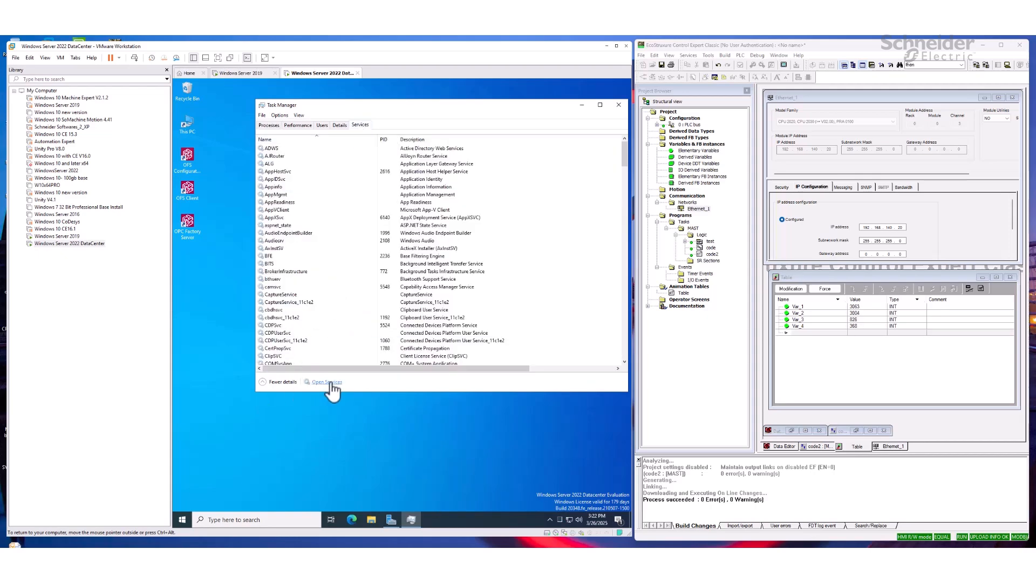
{"action": "left_click", "coordinate": [328, 382]}
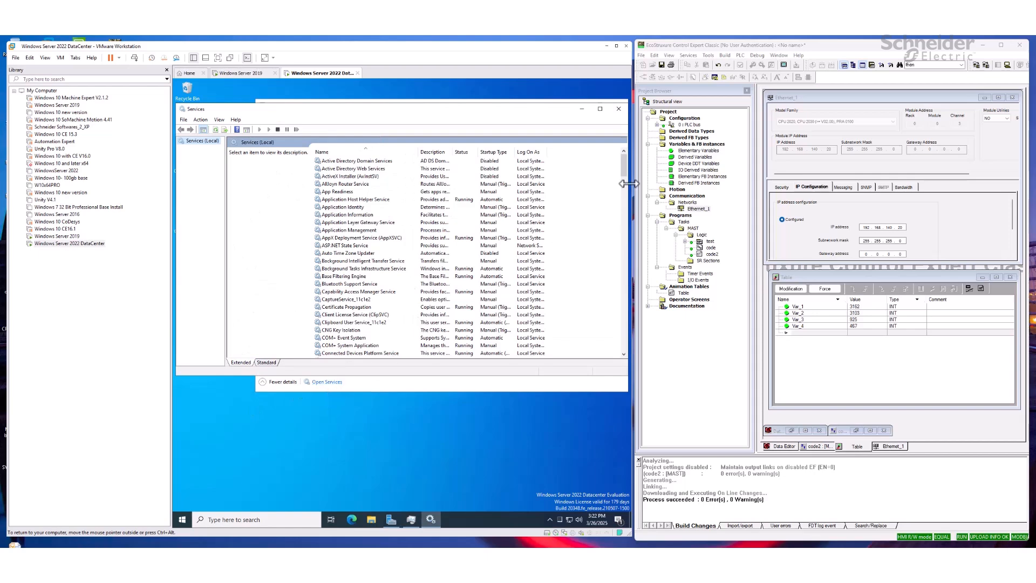
Locate OFservice in the list of Windows services and open its properties.
{"action": "left_click_drag", "start_coordinate": [624, 159], "coordinate": [624, 210]}
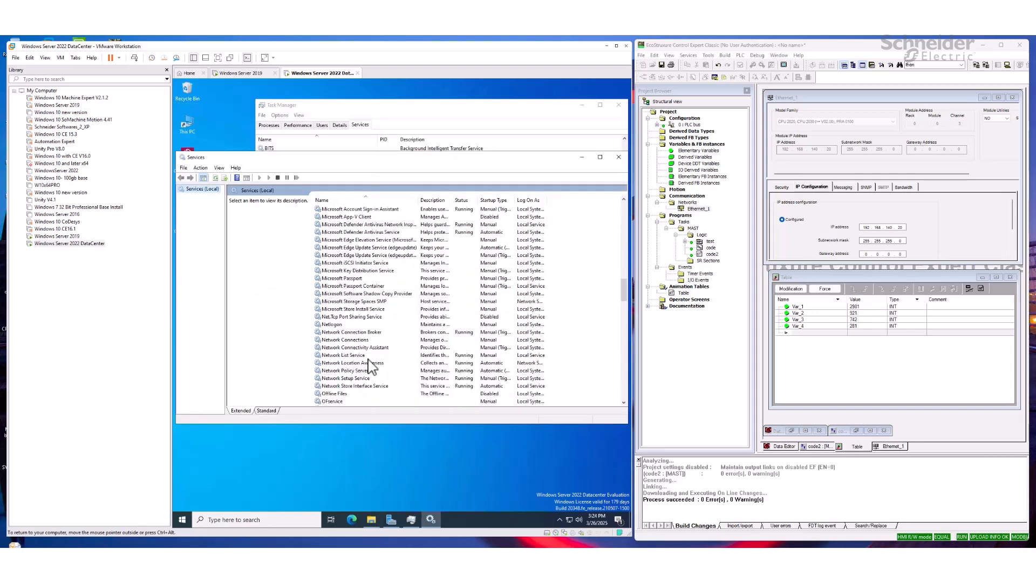
{"action": "scroll", "coordinate": [371, 367], "scroll_direction": "down", "scroll_amount": 3}
{"action": "left_click", "coordinate": [327, 332]}
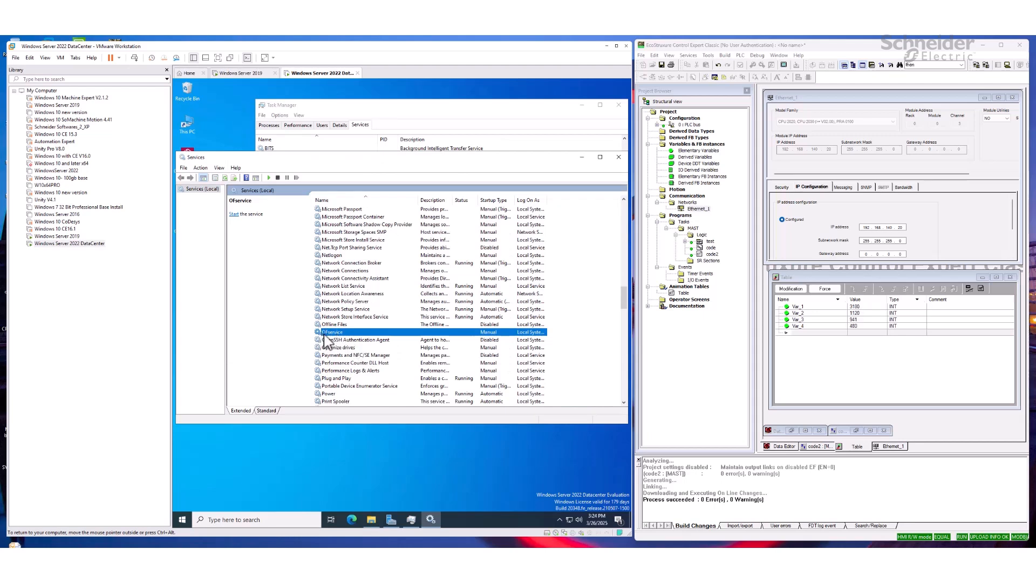
{"action": "right_click", "coordinate": [366, 333]}
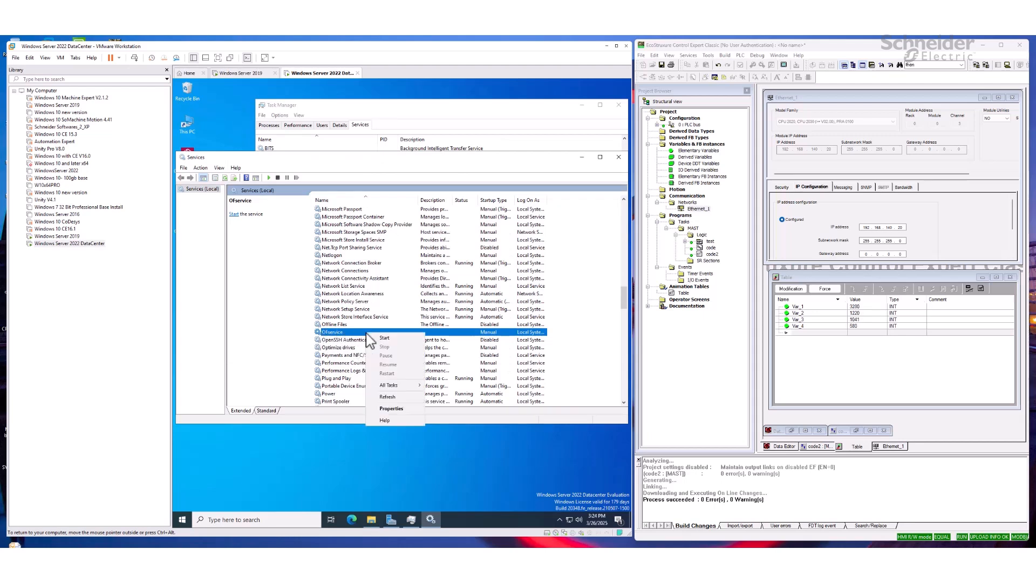
{"action": "left_click", "coordinate": [398, 409]}
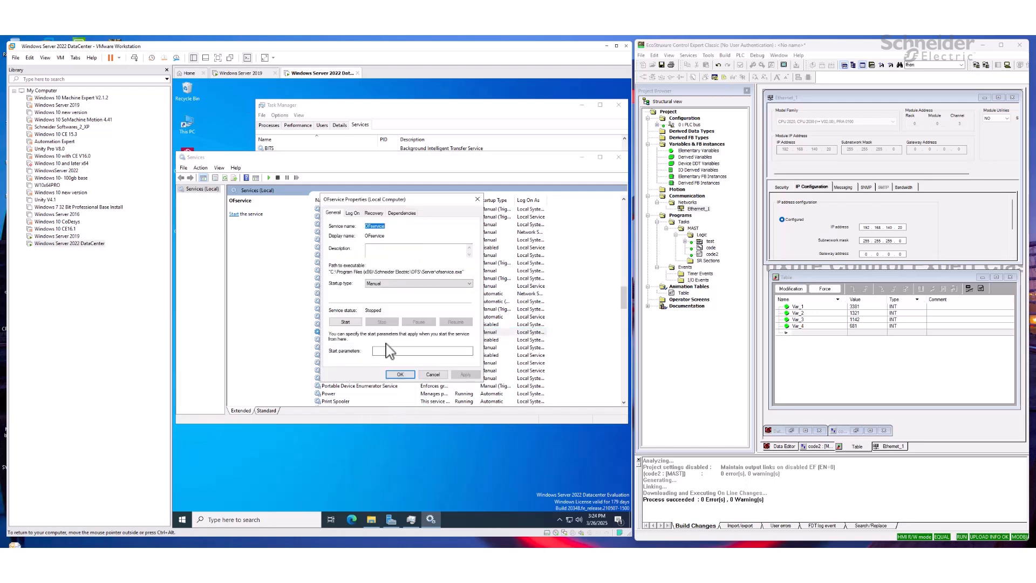
Set the OFservice startup type to Automatic, check its Log On account settings, and apply the change.
{"action": "left_click", "coordinate": [402, 284]}
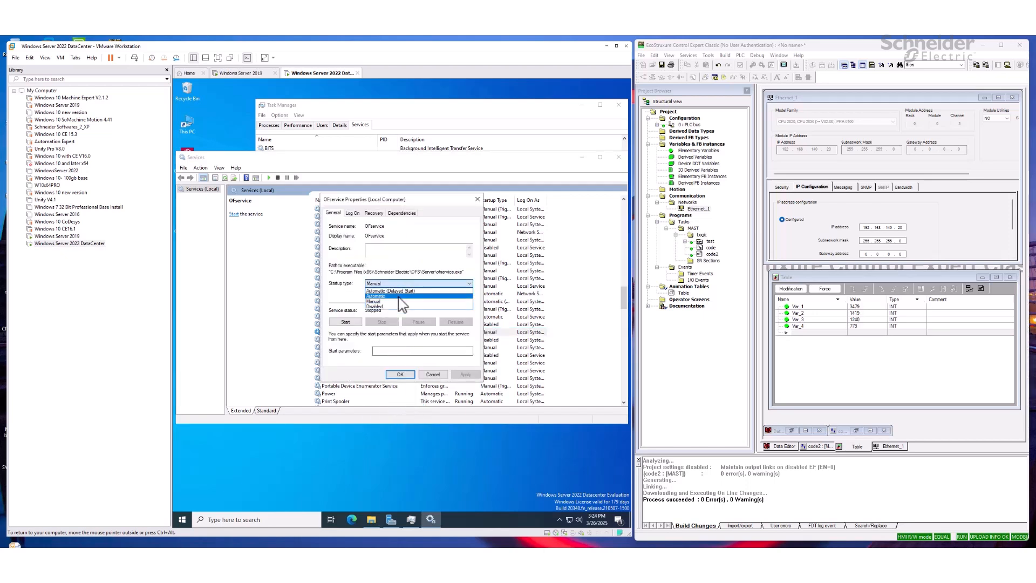
{"action": "left_click", "coordinate": [399, 296]}
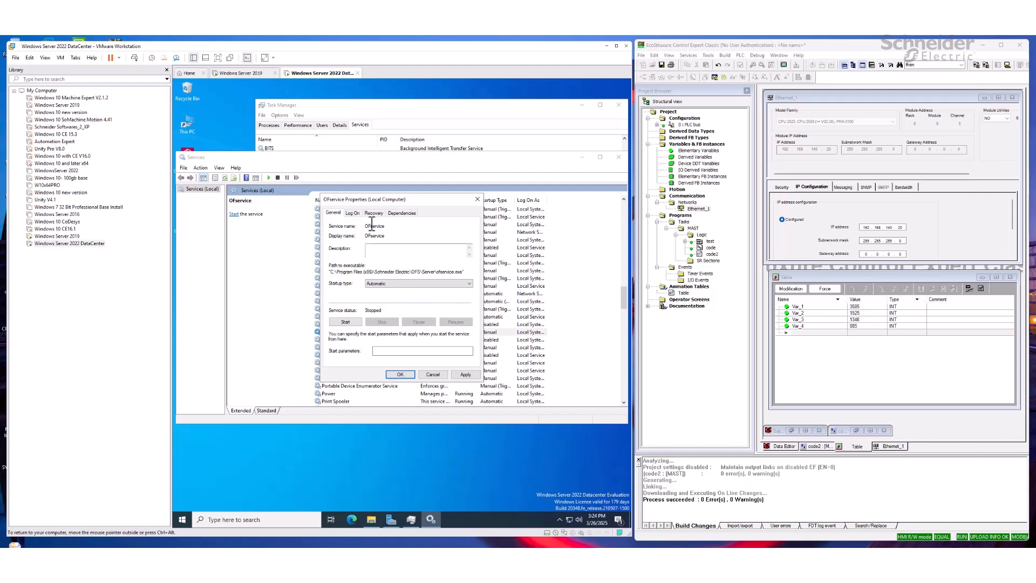
{"action": "left_click", "coordinate": [353, 213]}
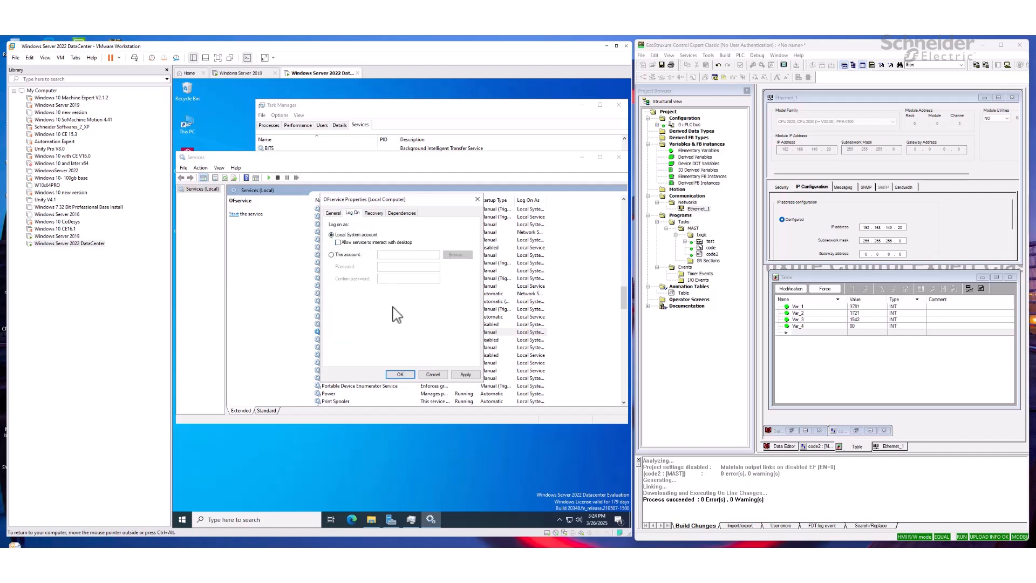
{"action": "left_click", "coordinate": [466, 375]}
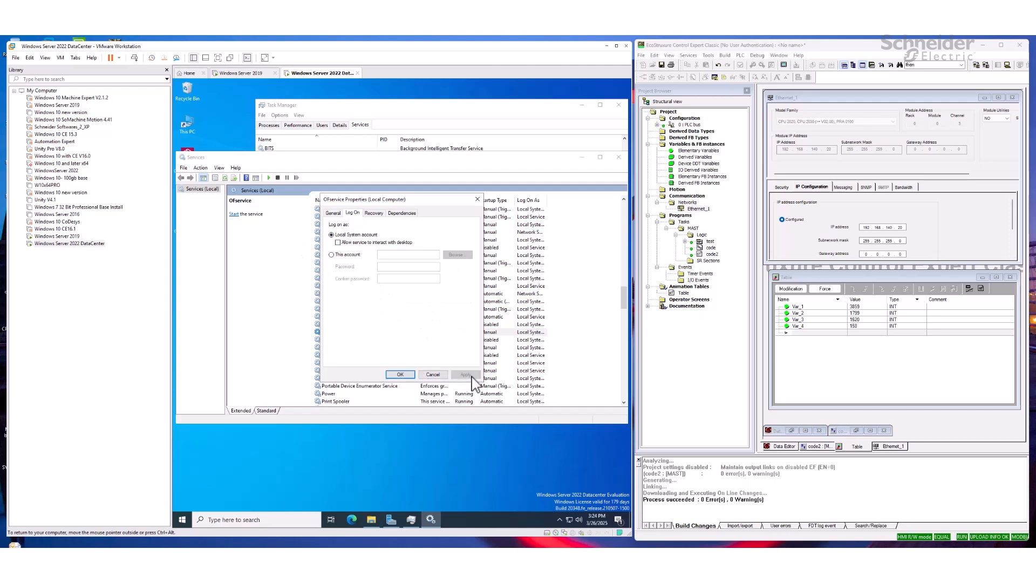
Start OFservice from its general properties, confirm the dialog, and close the Services console.
{"action": "left_click", "coordinate": [333, 214]}
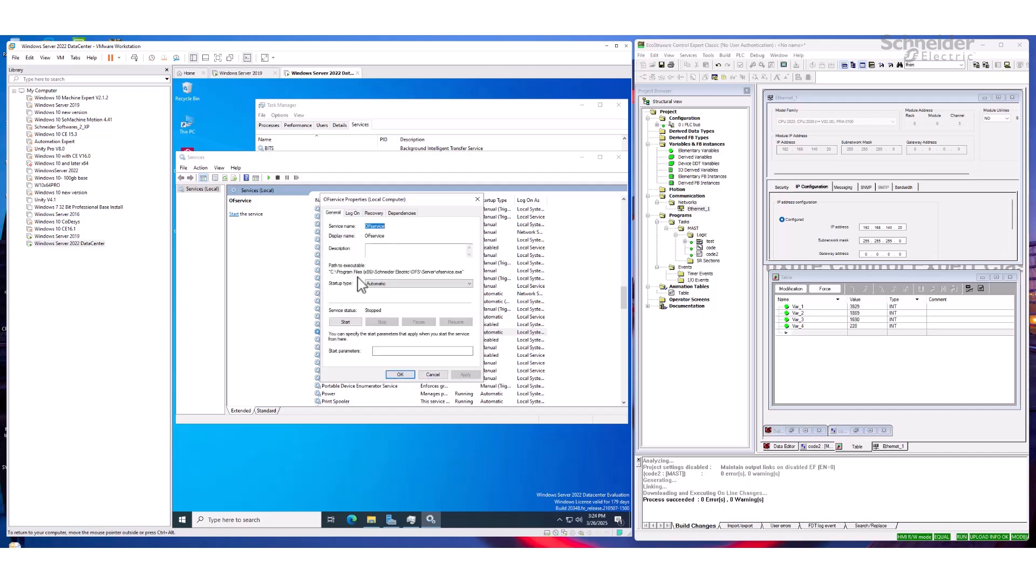
{"action": "left_click", "coordinate": [346, 322]}
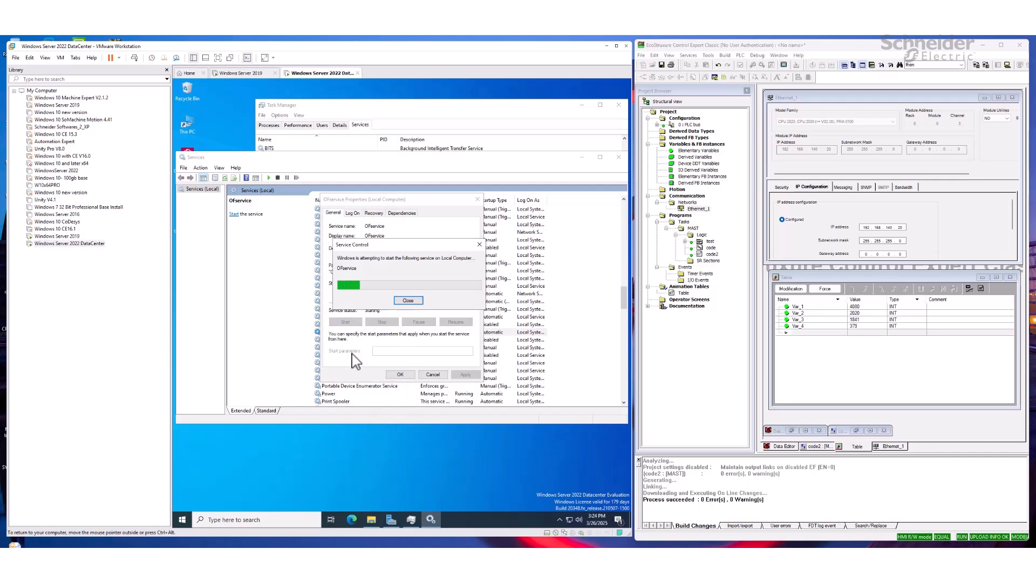
{"action": "left_click", "coordinate": [400, 375]}
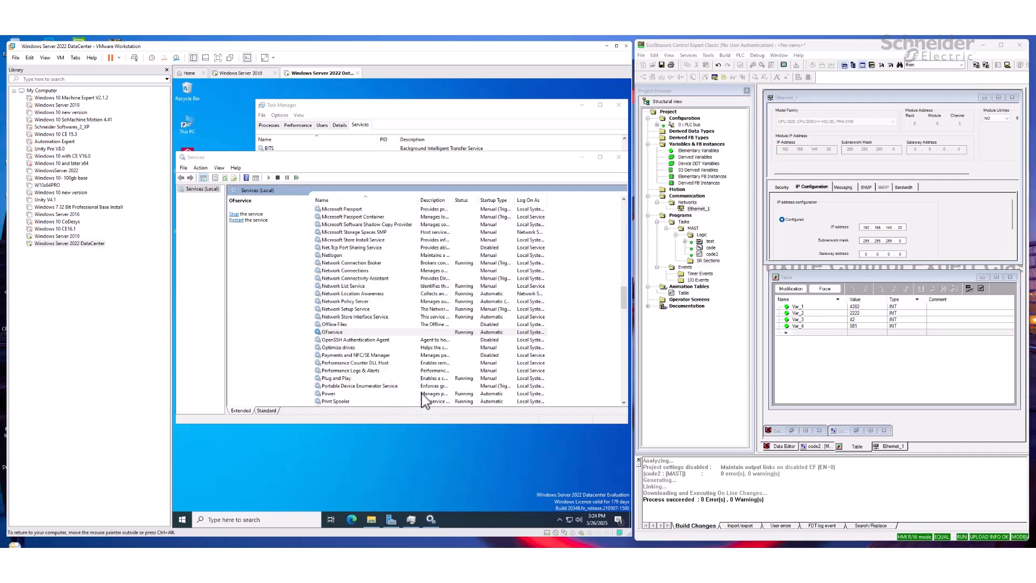
{"action": "left_click", "coordinate": [618, 157]}
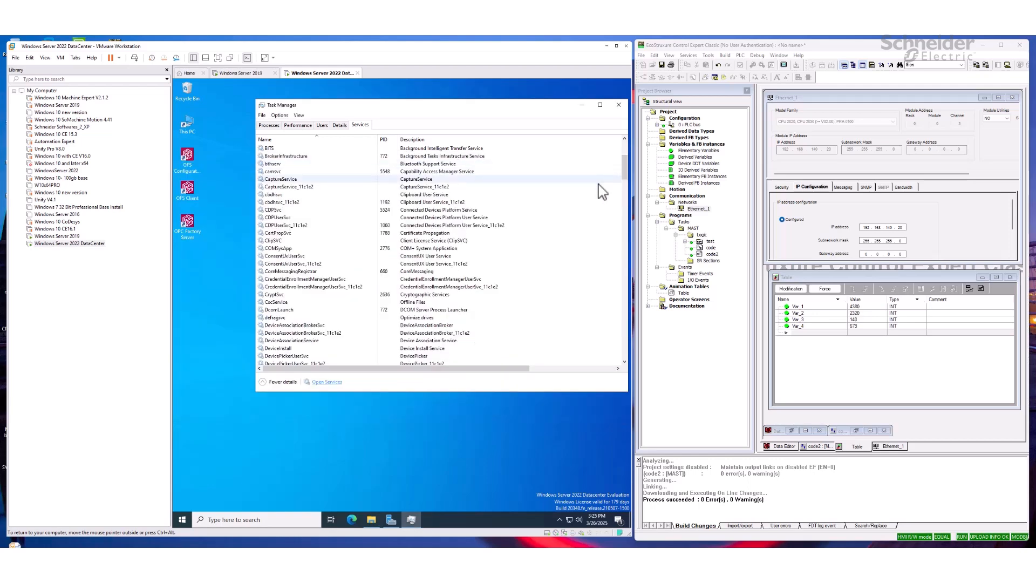
Find OFservice in Task Manager's service list and narrow the Description column to check the service's status.
{"action": "scroll", "coordinate": [319, 319], "scroll_direction": "down", "scroll_amount": 8}
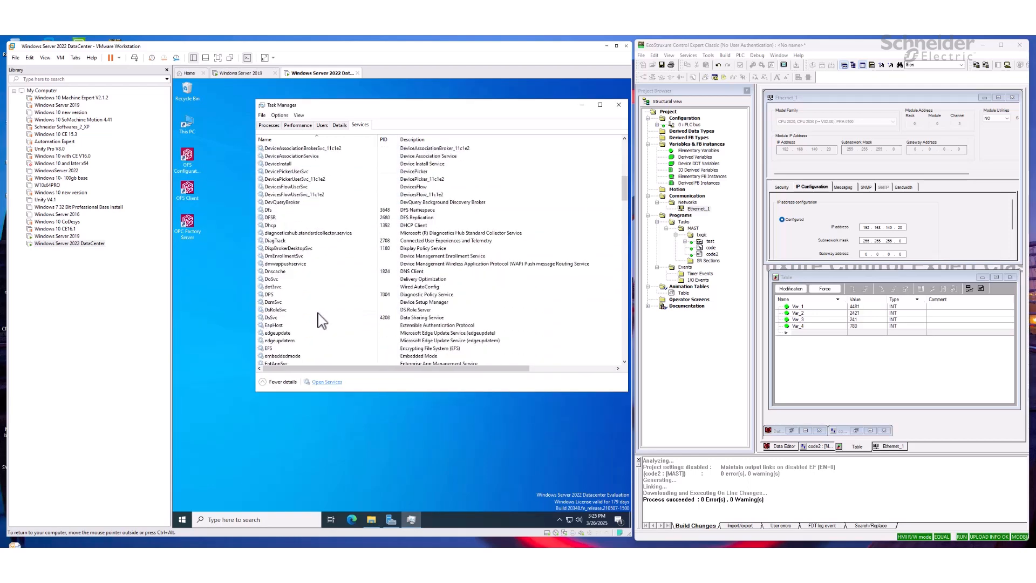
{"action": "scroll", "coordinate": [322, 320], "scroll_direction": "down", "scroll_amount": 20}
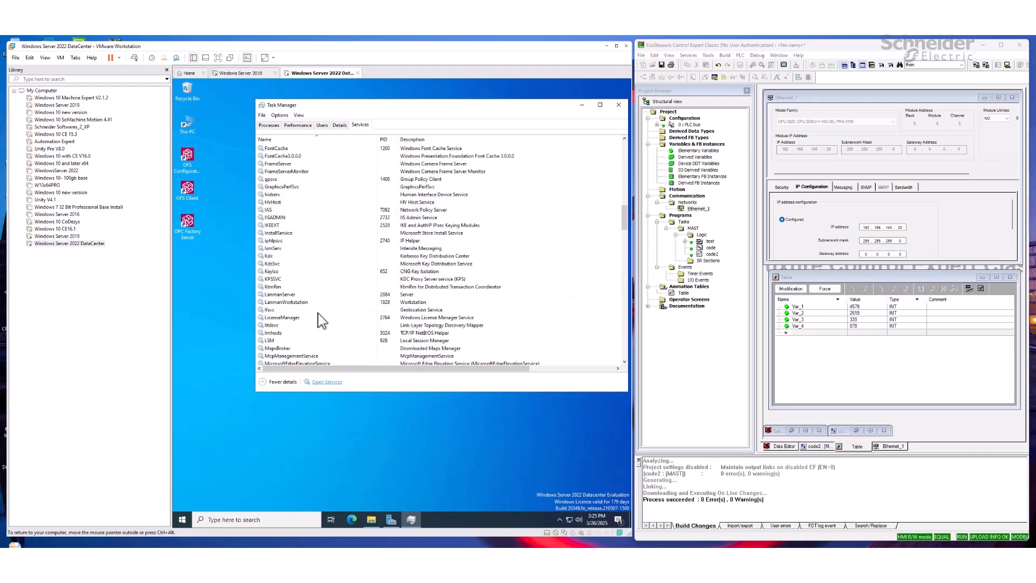
{"action": "scroll", "coordinate": [322, 320], "scroll_direction": "down", "scroll_amount": 15}
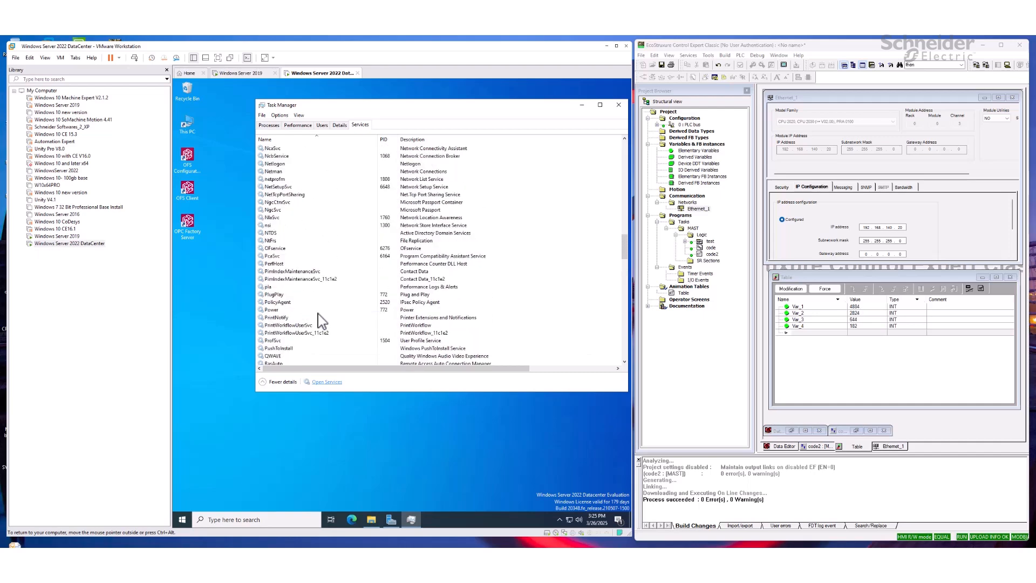
{"action": "scroll", "coordinate": [322, 320], "scroll_direction": "up", "scroll_amount": 3}
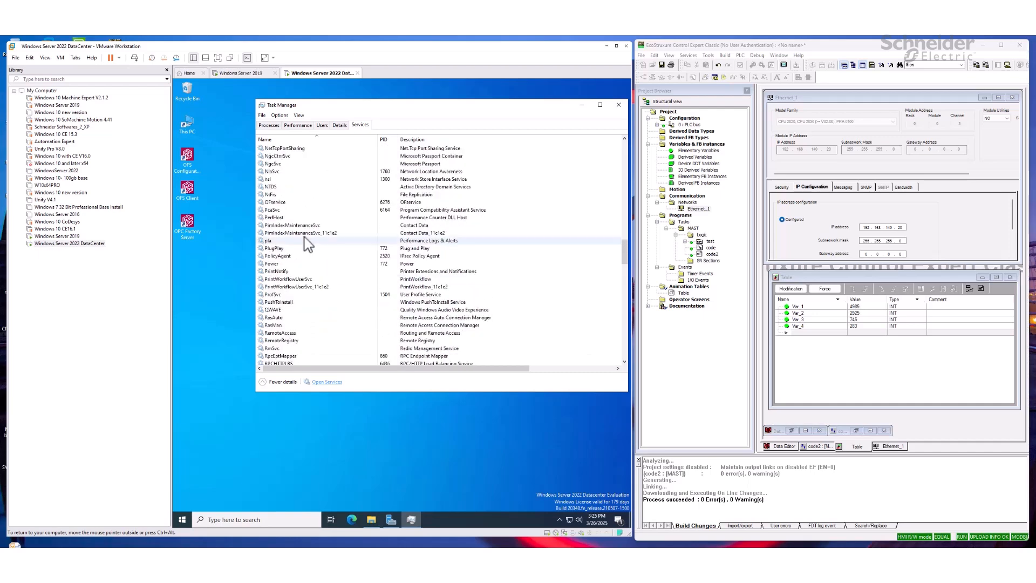
{"action": "left_click", "coordinate": [276, 203]}
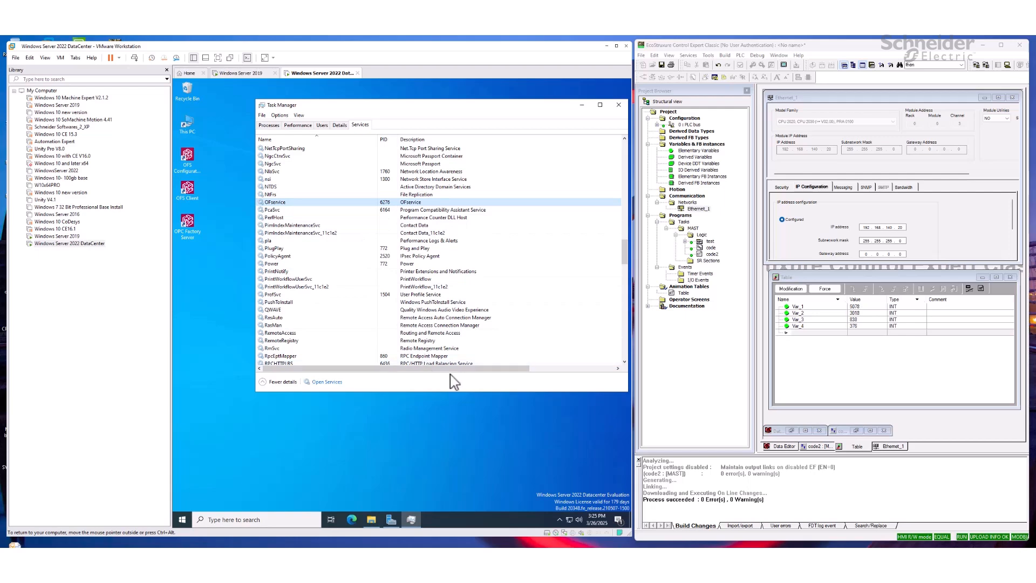
{"action": "left_click_drag", "start_coordinate": [454, 368], "coordinate": [537, 371]}
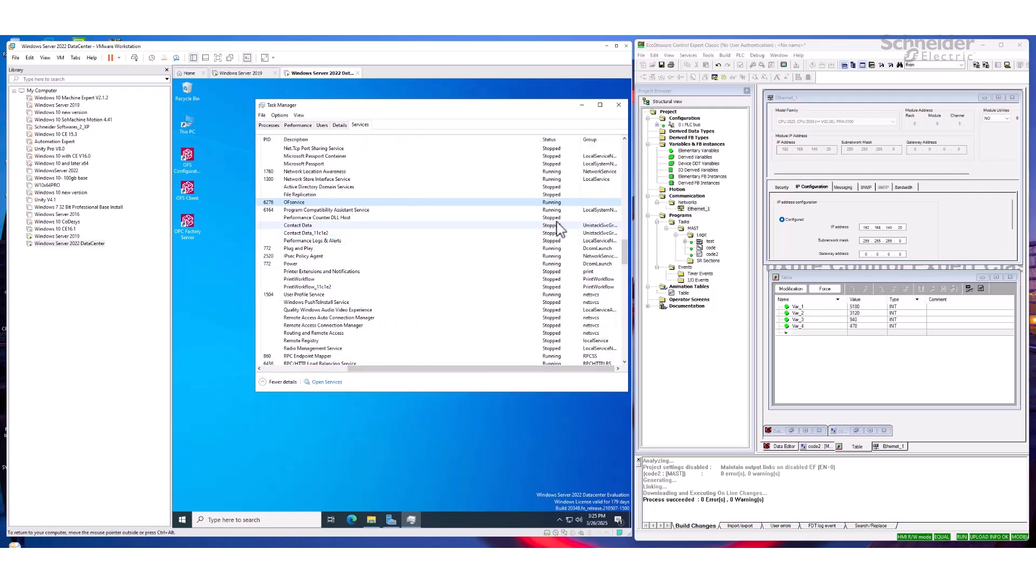
{"action": "left_click_drag", "start_coordinate": [539, 139], "coordinate": [409, 144]}
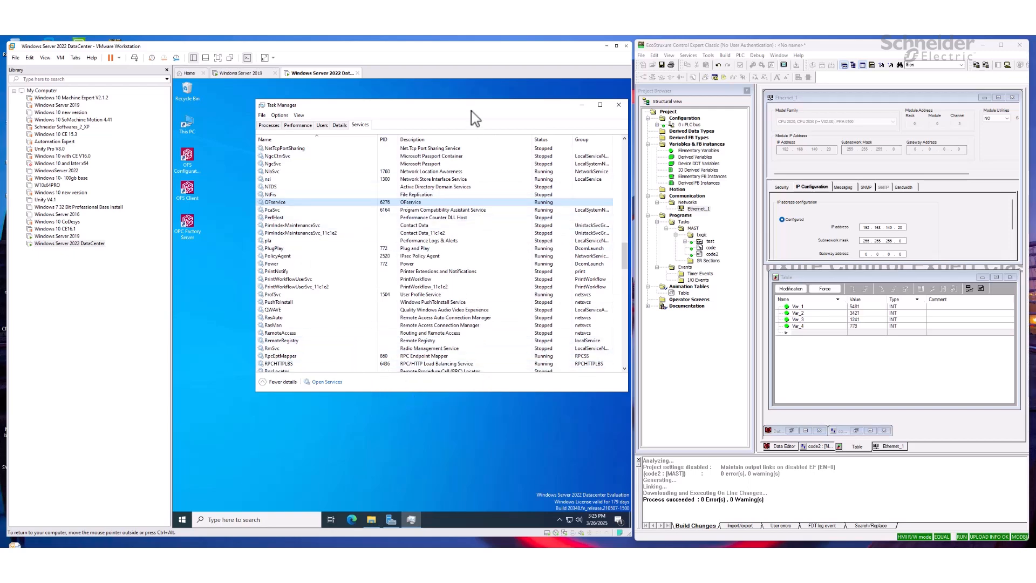
{"action": "left_click_drag", "start_coordinate": [473, 106], "coordinate": [454, 101]}
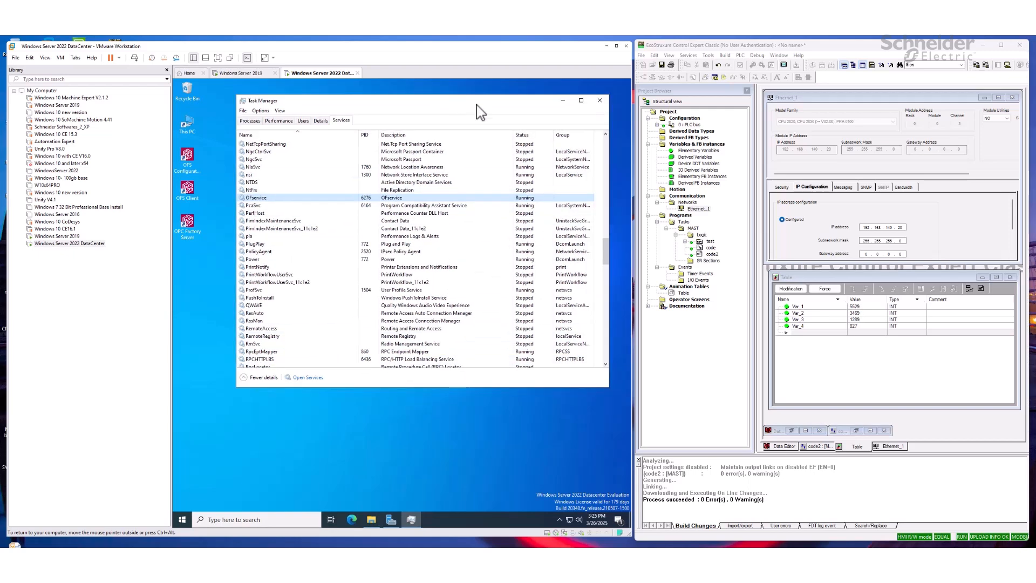
Minimize Task Manager, enlarge the OFS Configuration Tool window to review the DevExample_1 device settings, and minimize it.
{"action": "left_click", "coordinate": [563, 101]}
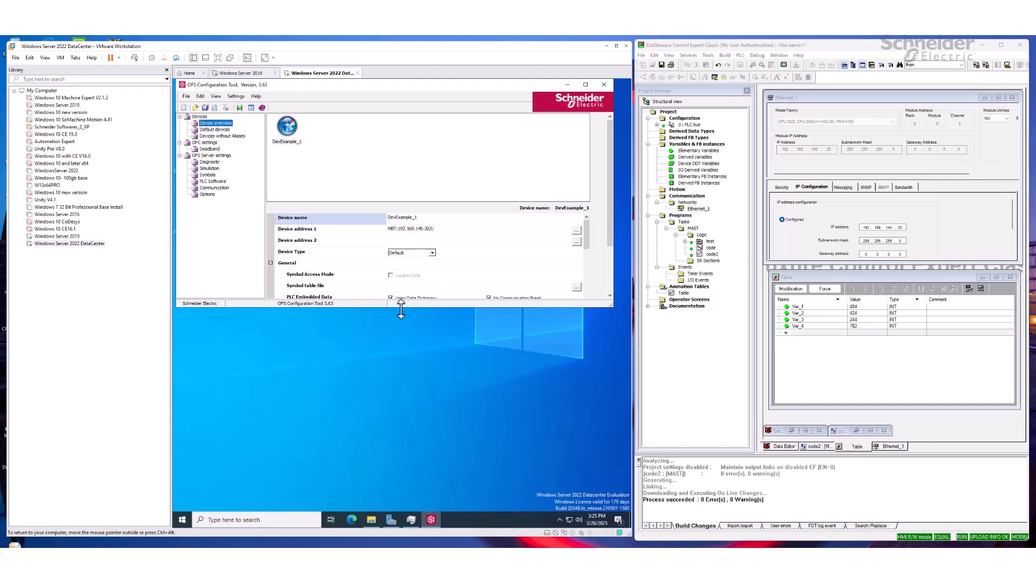
{"action": "left_click_drag", "start_coordinate": [401, 308], "coordinate": [401, 364]}
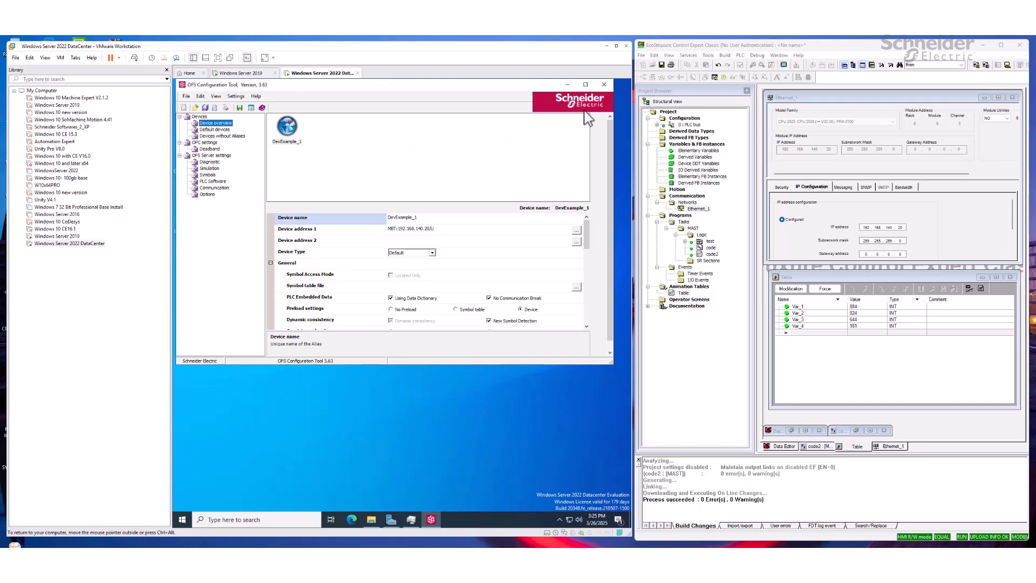
{"action": "left_click", "coordinate": [568, 84]}
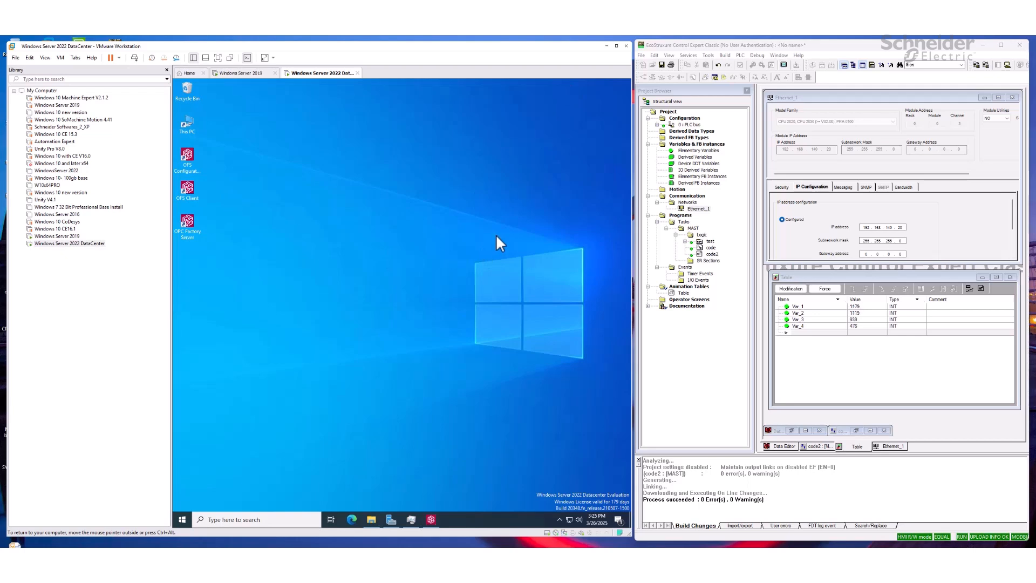
Reopen Task Manager, look up the ofs.exe process in the detailed process list, and minimize Task Manager.
{"action": "right_click", "coordinate": [474, 521]}
{"action": "left_click", "coordinate": [508, 482]}
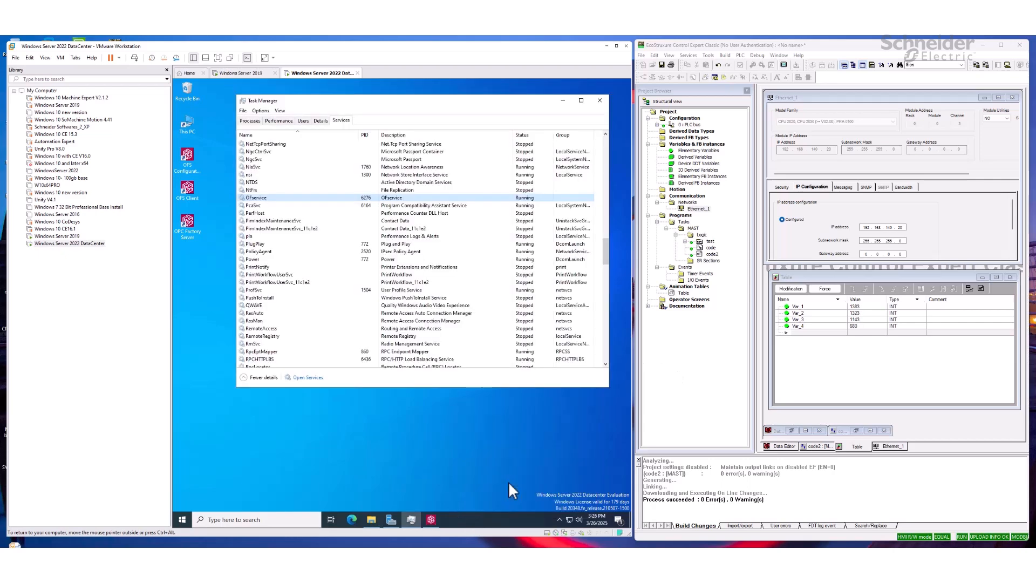
{"action": "left_click", "coordinate": [321, 121]}
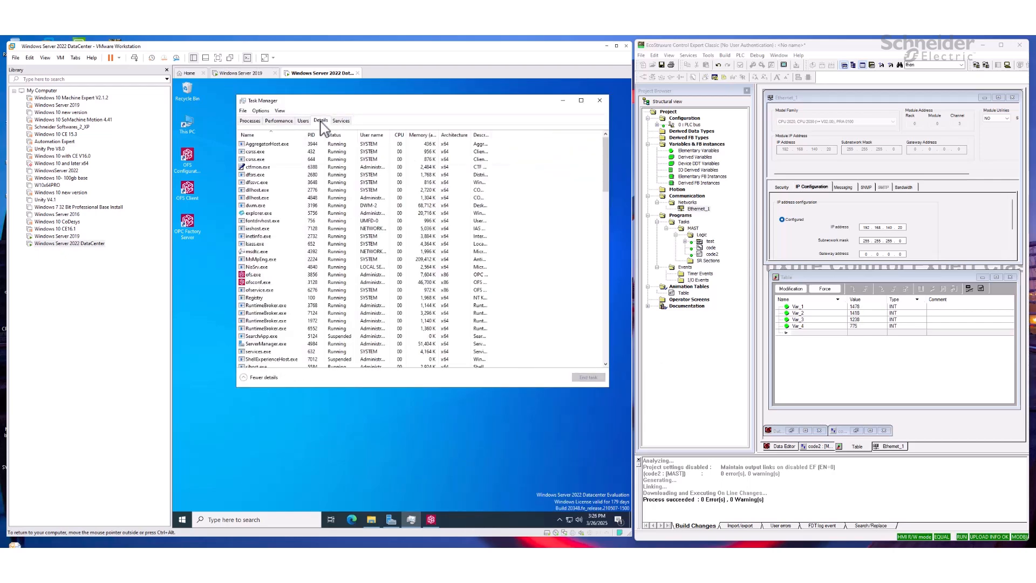
{"action": "left_click", "coordinate": [259, 275]}
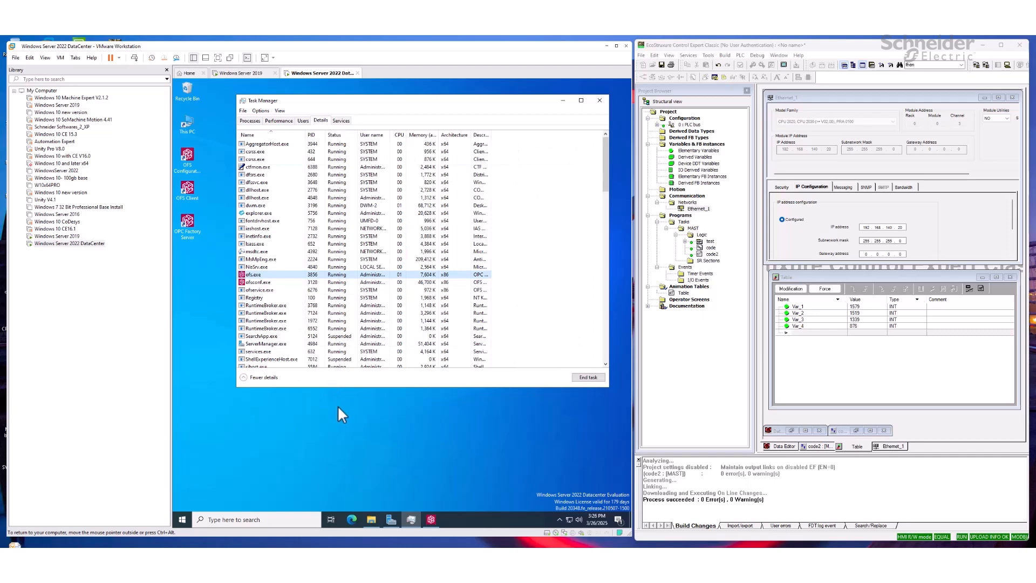
{"action": "left_click", "coordinate": [564, 102]}
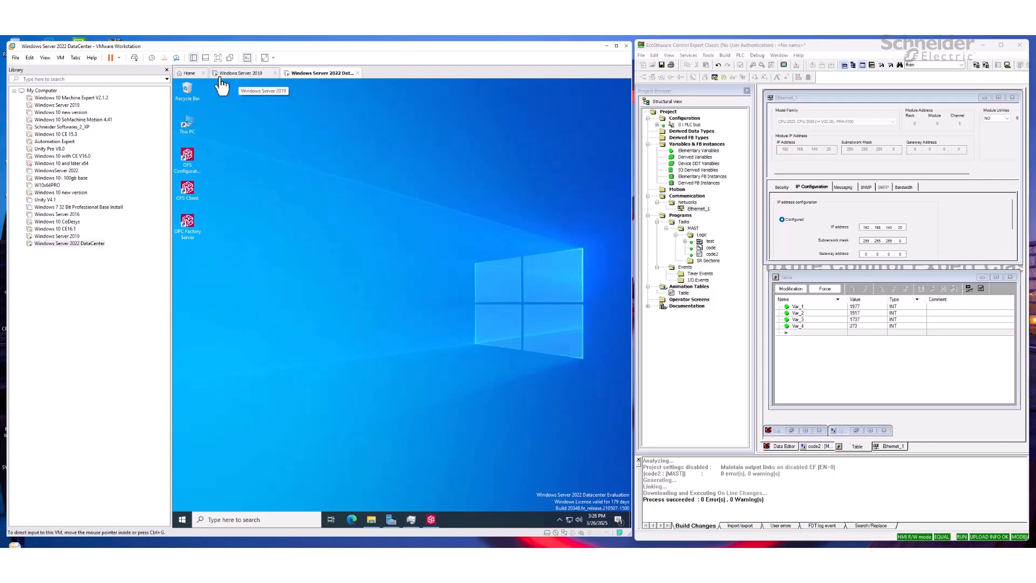
Switch to the Windows Server 2019 virtual machine and launch the OFS Remote Client.
{"action": "left_click", "coordinate": [240, 76]}
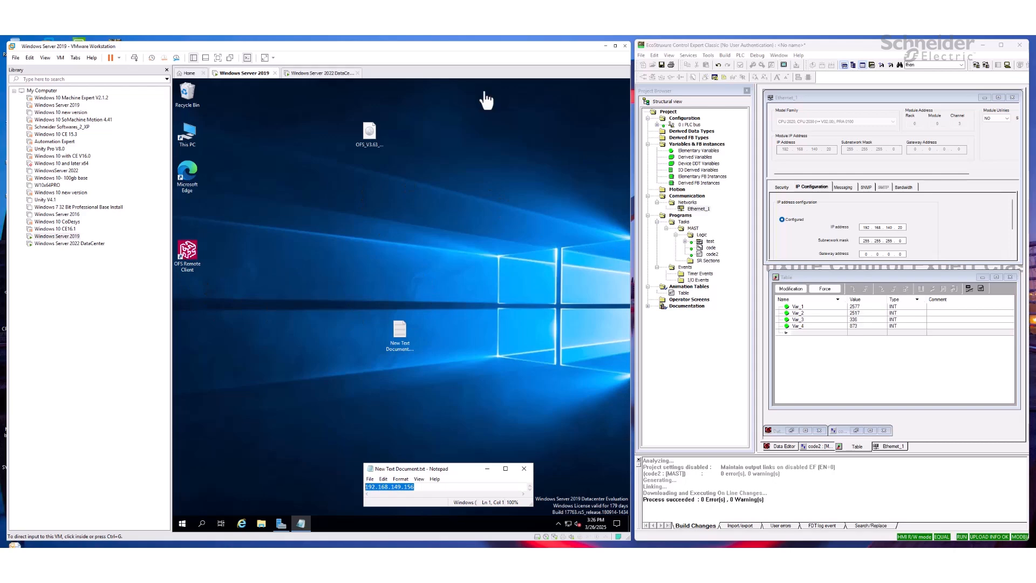
{"action": "left_click", "coordinate": [322, 74]}
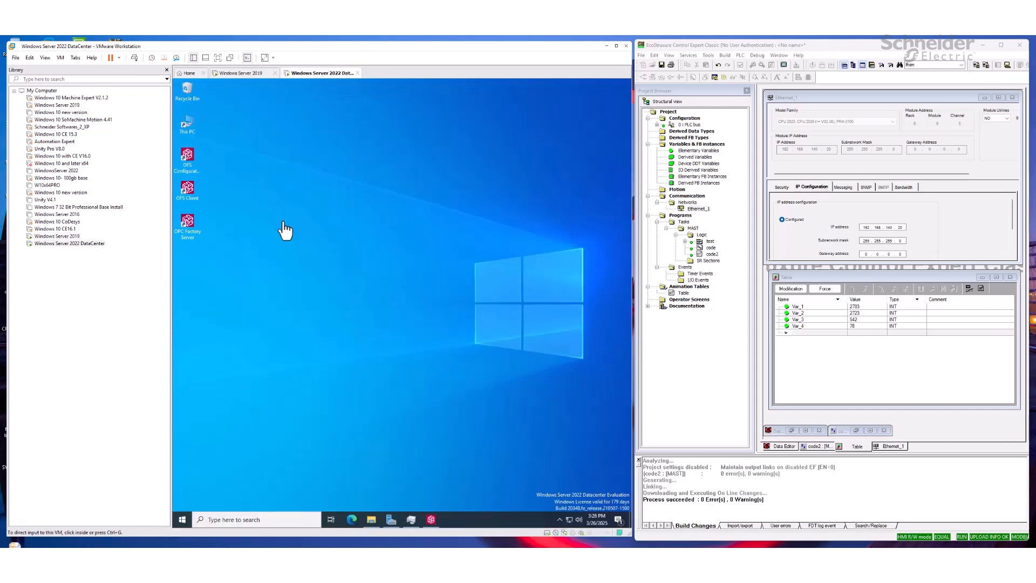
{"action": "left_click", "coordinate": [238, 73]}
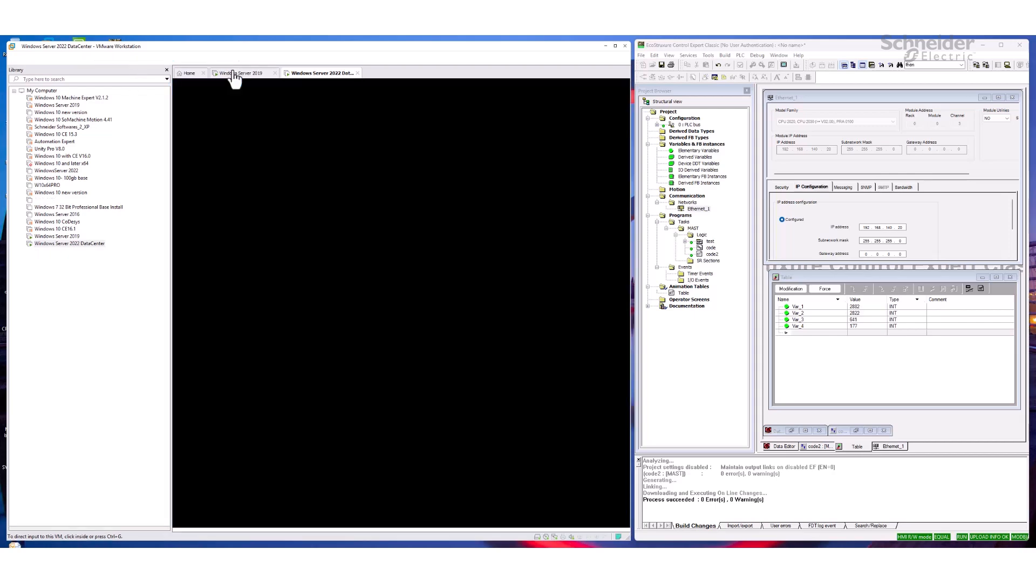
{"action": "left_click", "coordinate": [193, 254]}
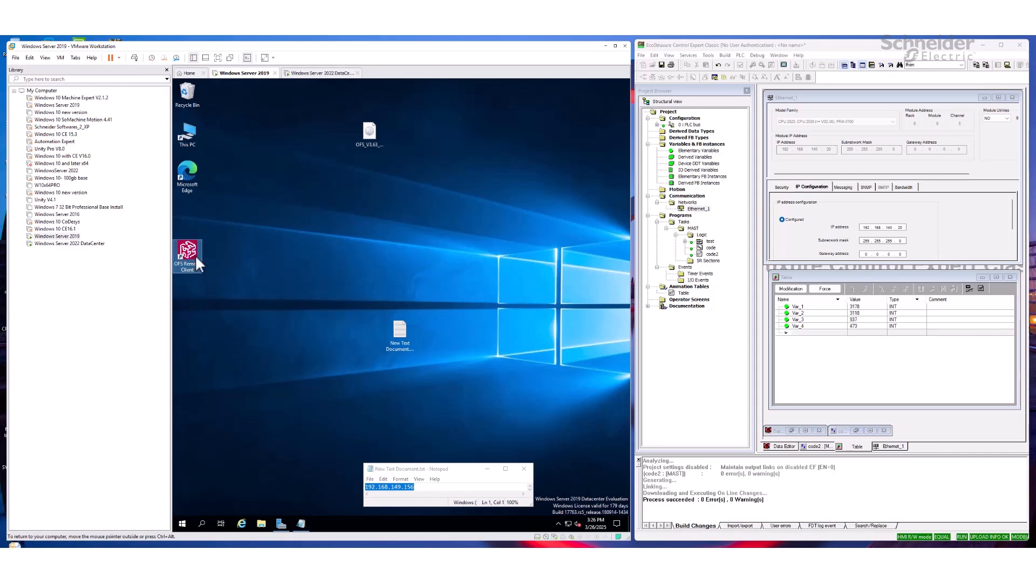
{"action": "double_click", "coordinate": [193, 253]}
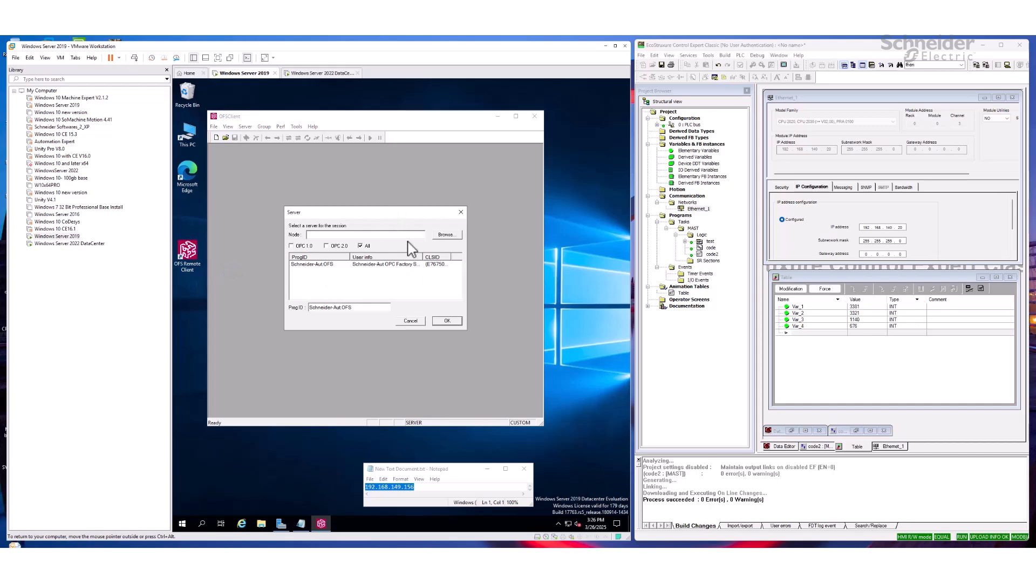
Copy the server address 192.168.149.156 from the Notepad document on the Windows Server 2019 machine.
{"action": "left_click", "coordinate": [320, 73]}
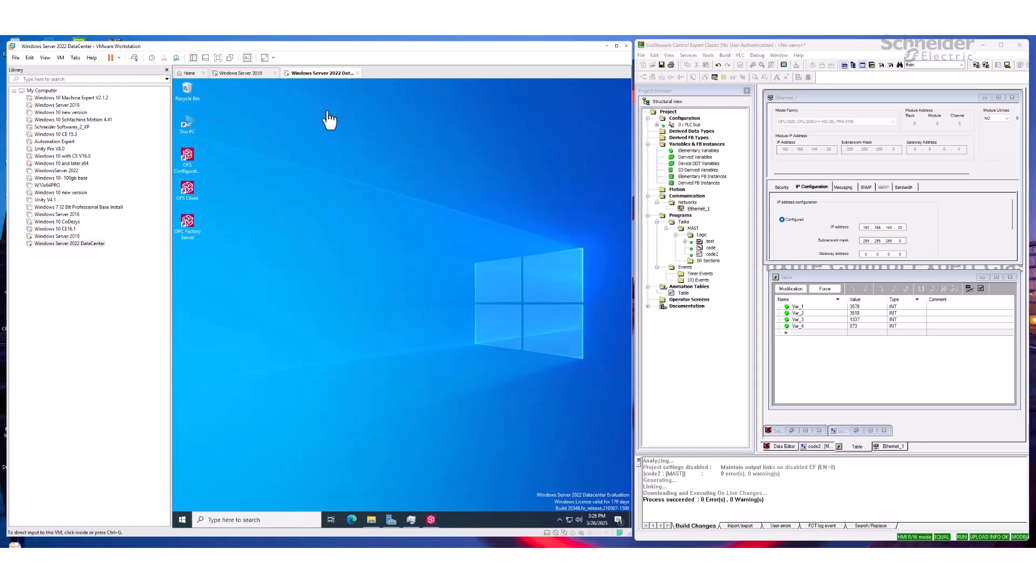
{"action": "left_click", "coordinate": [253, 73]}
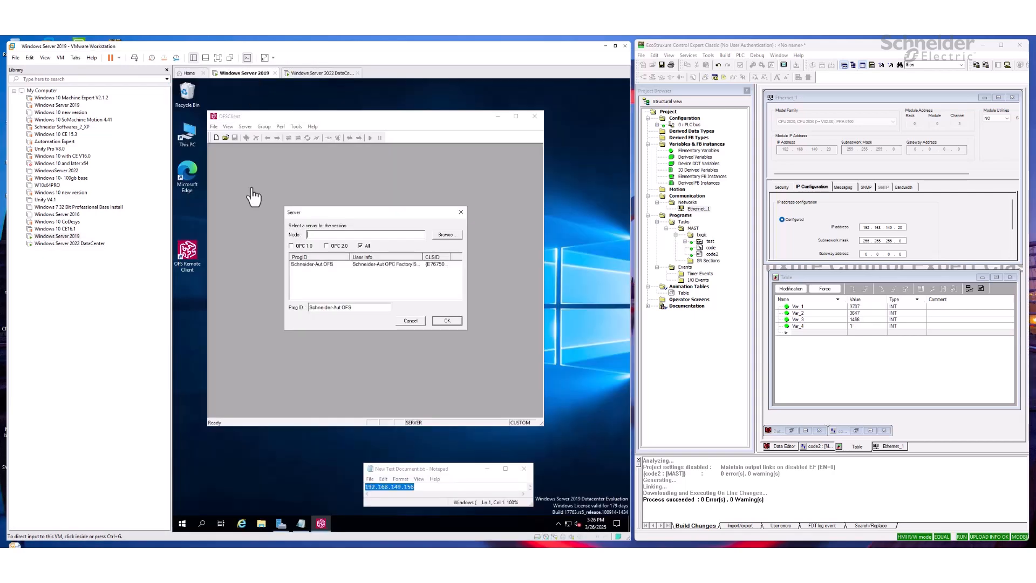
{"action": "right_click", "coordinate": [393, 489]}
{"action": "left_click", "coordinate": [432, 392]}
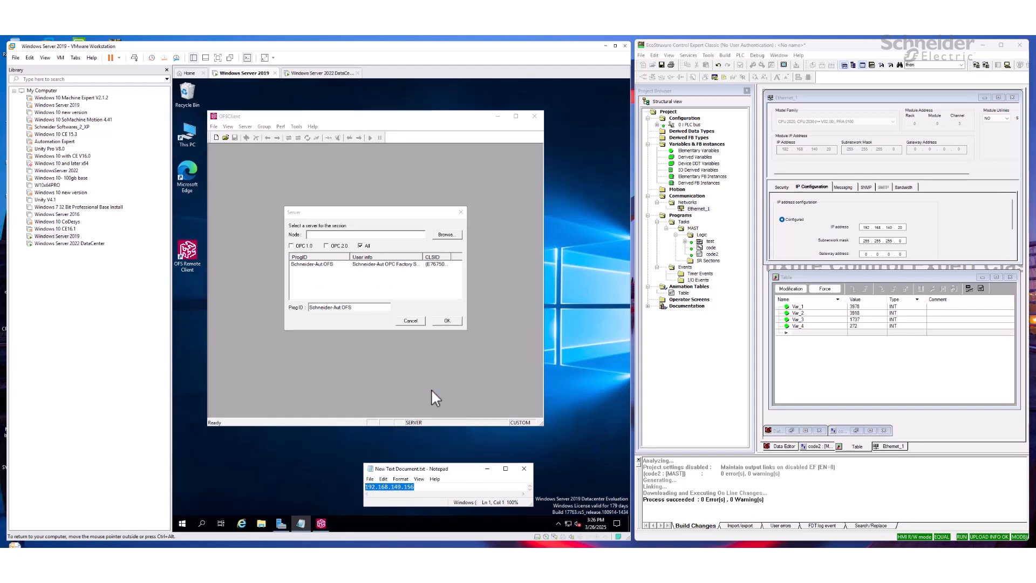
Connect the OFS client to the Schneider-Aut.OFS server on node 192.168.149.156, using the copied address.
{"action": "left_click", "coordinate": [359, 233]}
{"action": "right_click", "coordinate": [353, 235]}
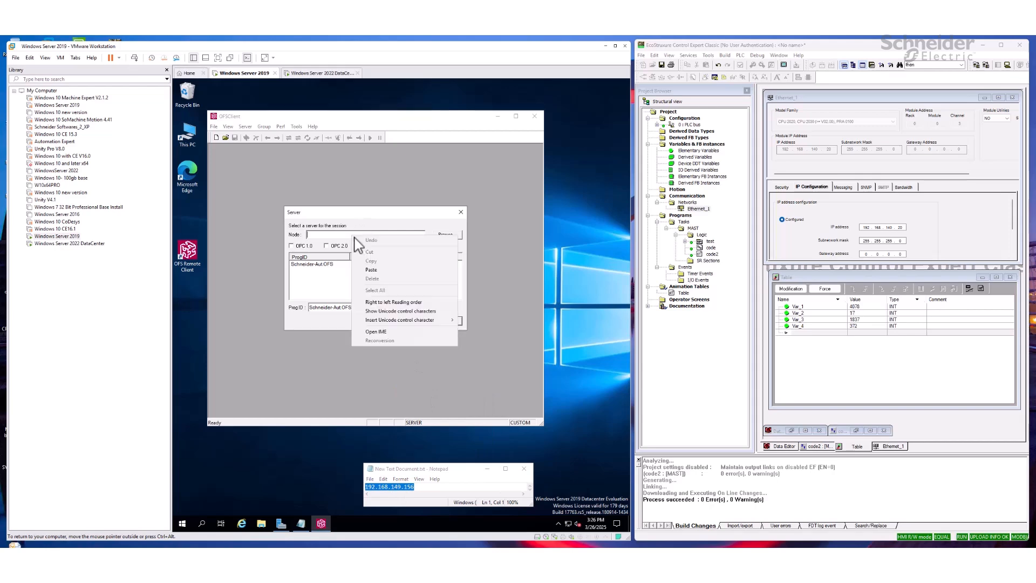
{"action": "left_click", "coordinate": [379, 270]}
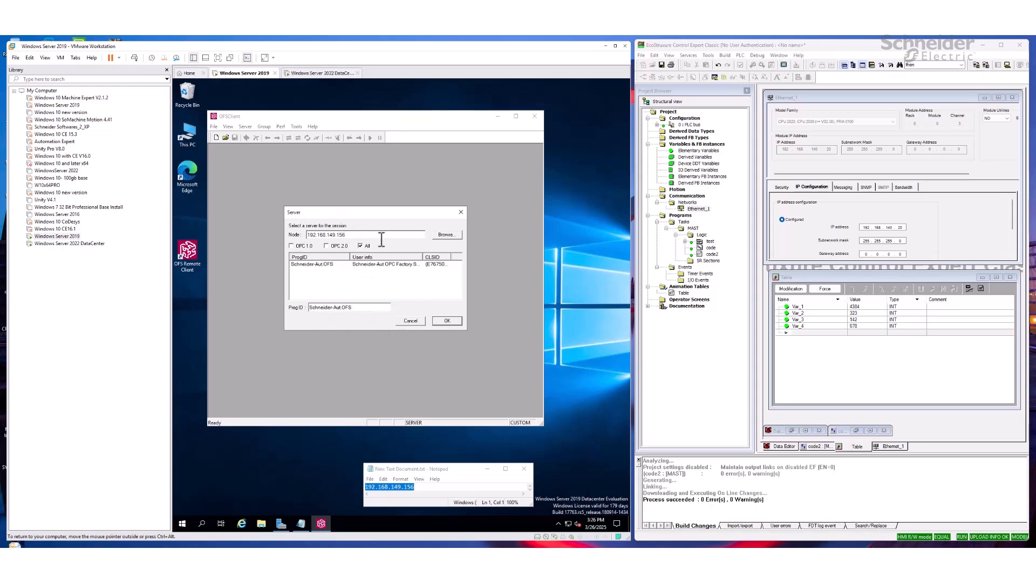
{"action": "left_click", "coordinate": [448, 321]}
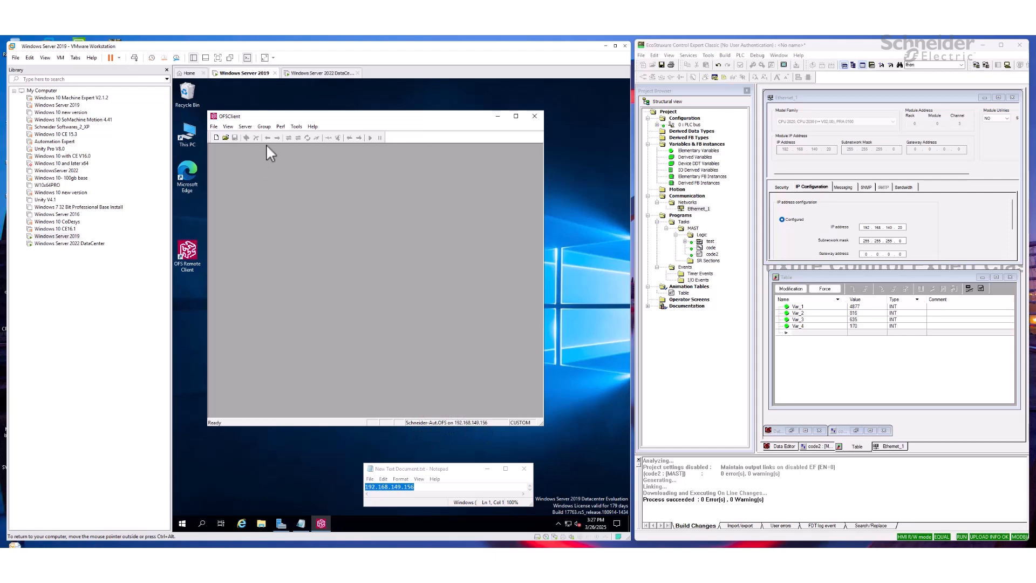
Create a new group with an update rate of 300 ms, keeping the default name and notification options.
{"action": "left_click", "coordinate": [264, 126]}
{"action": "left_click", "coordinate": [287, 138]}
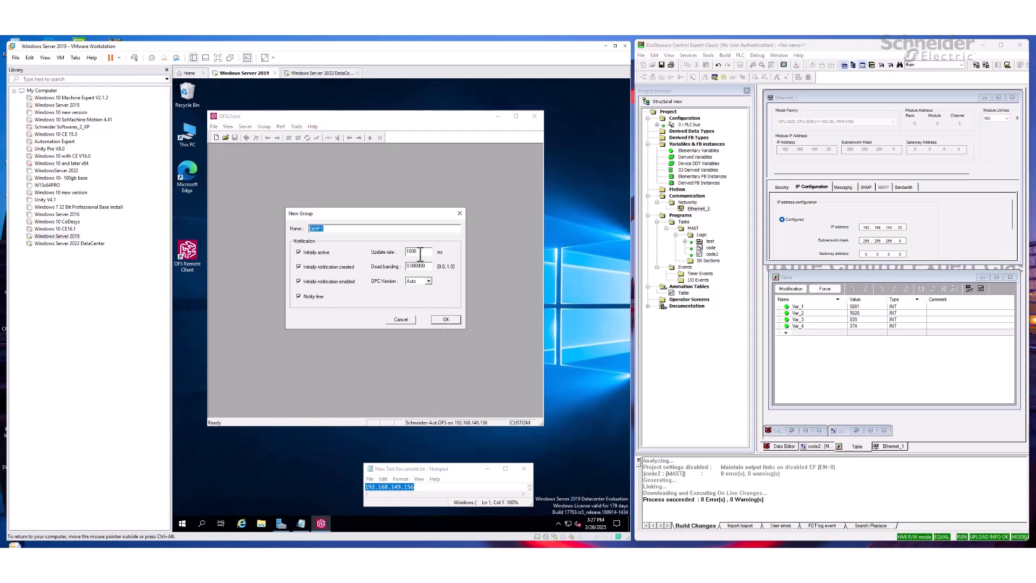
{"action": "left_click_drag", "start_coordinate": [421, 254], "coordinate": [388, 252]}
{"action": "left_click", "coordinate": [445, 319]}
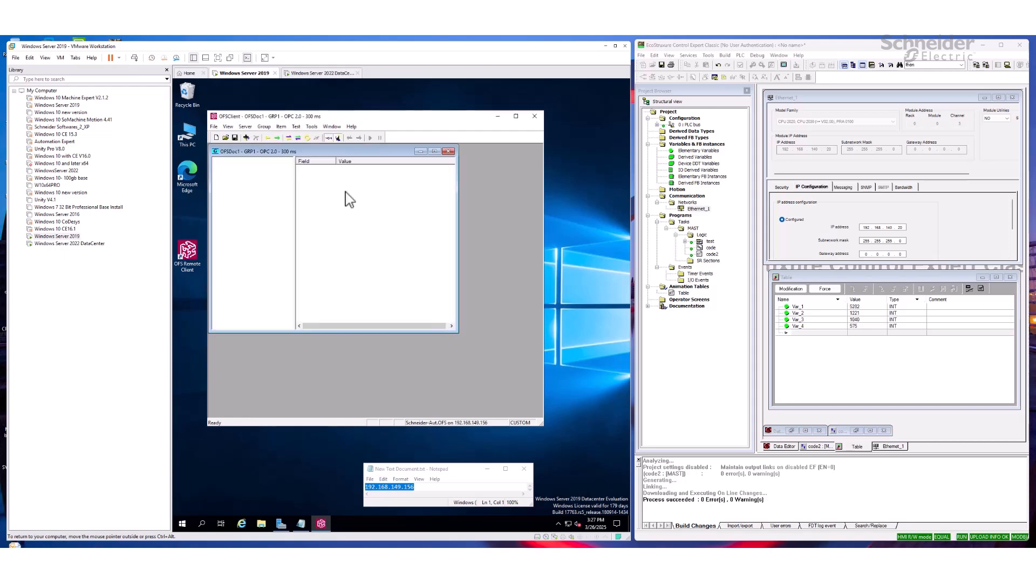
Add the DevExample_1 variables Var_1, Var_2, Var_3 and Var_4 as items to the new group.
{"action": "left_click", "coordinate": [246, 138]}
{"action": "left_click", "coordinate": [322, 336]}
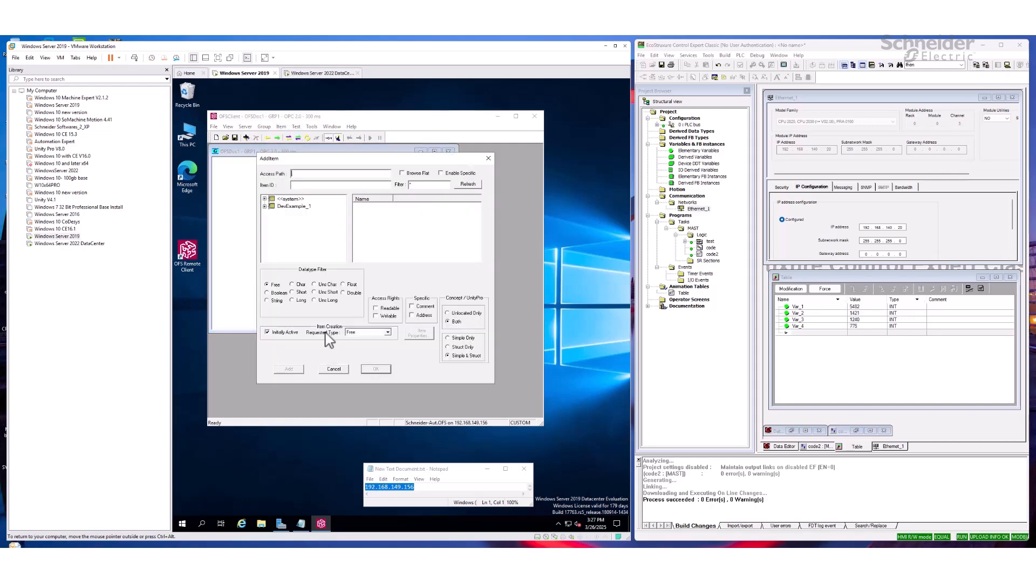
{"action": "left_click", "coordinate": [293, 208]}
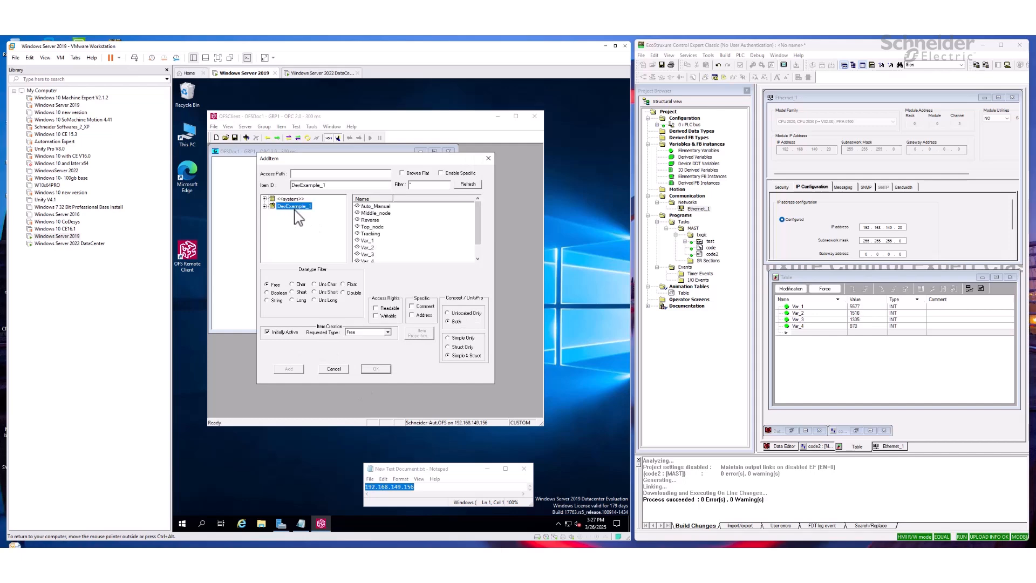
{"action": "left_click", "coordinate": [367, 240]}
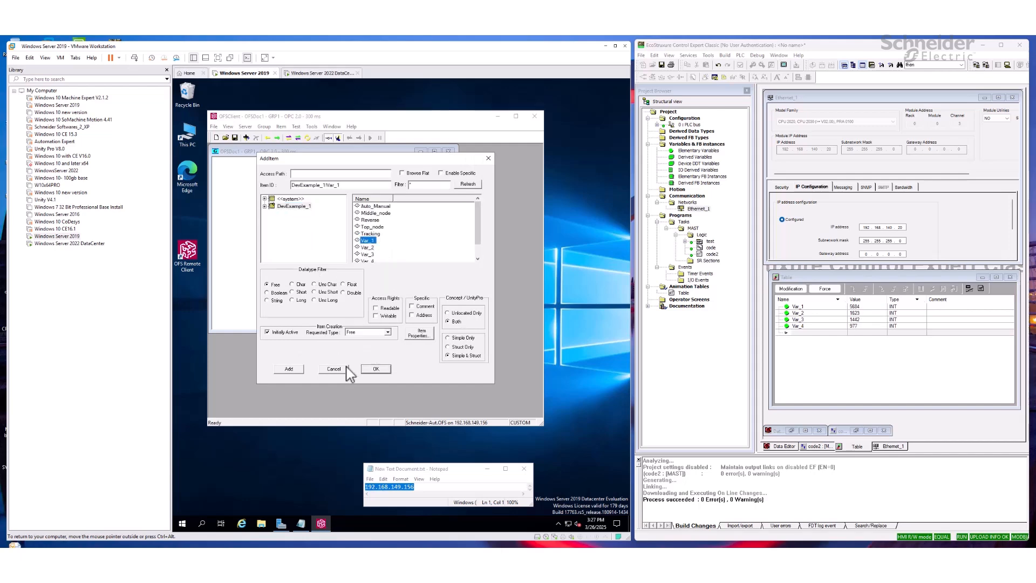
{"action": "left_click", "coordinate": [289, 369]}
{"action": "left_click", "coordinate": [367, 254]}
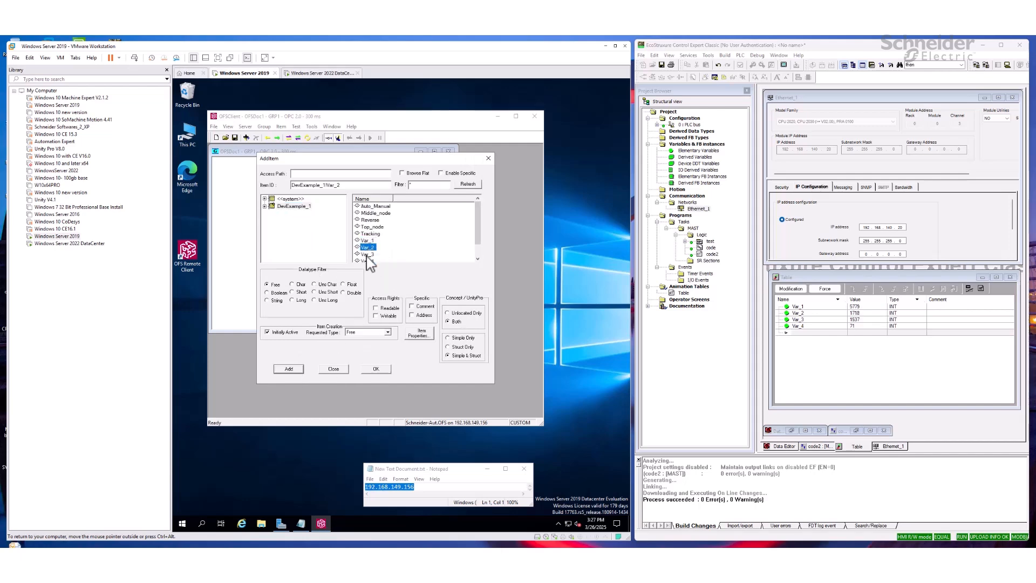
{"action": "left_click", "coordinate": [292, 370]}
{"action": "left_click", "coordinate": [368, 254]}
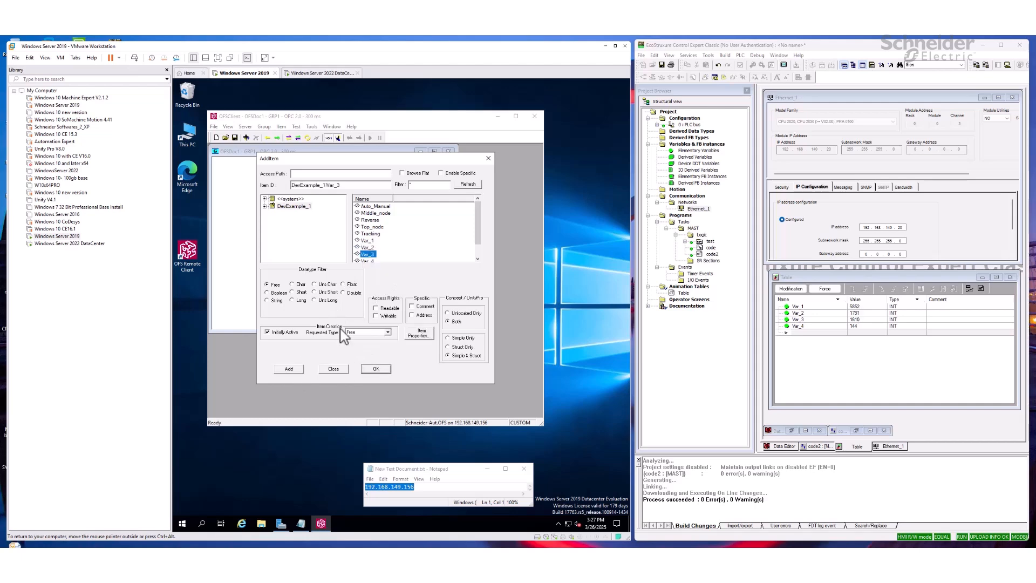
{"action": "left_click", "coordinate": [294, 375]}
{"action": "left_click", "coordinate": [368, 260]}
{"action": "left_click", "coordinate": [293, 370]}
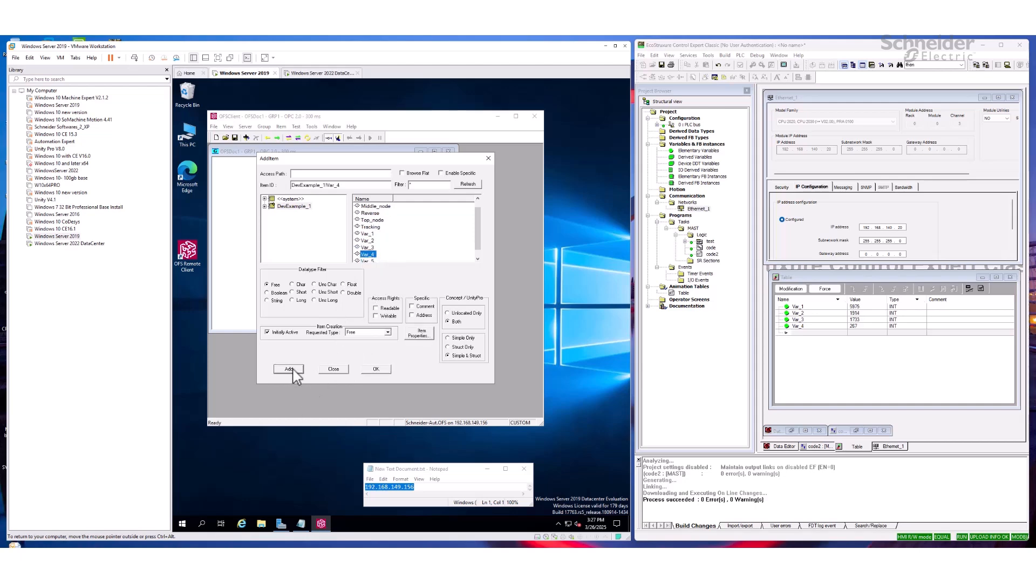
{"action": "left_click", "coordinate": [340, 371]}
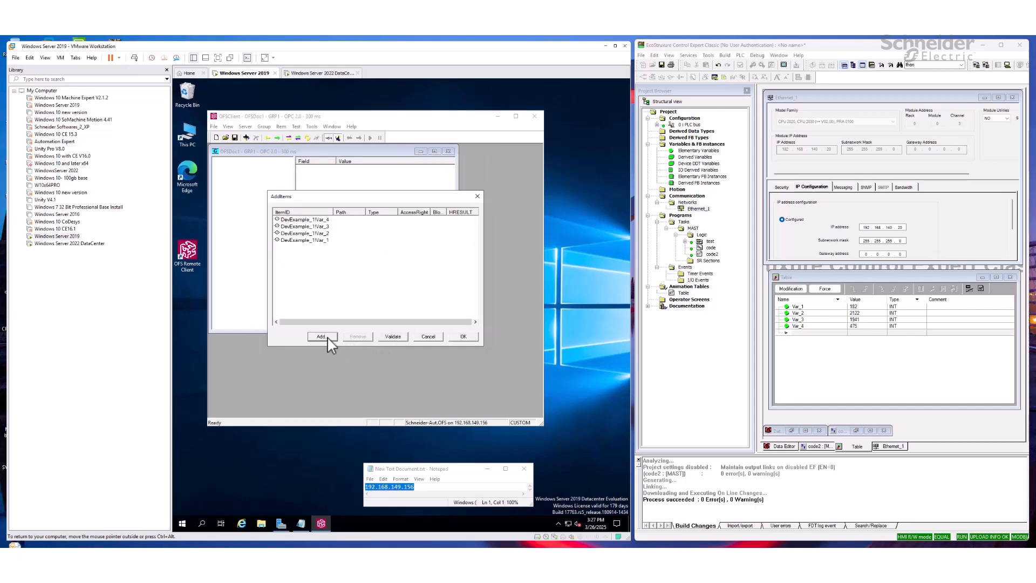
{"action": "left_click", "coordinate": [464, 337]}
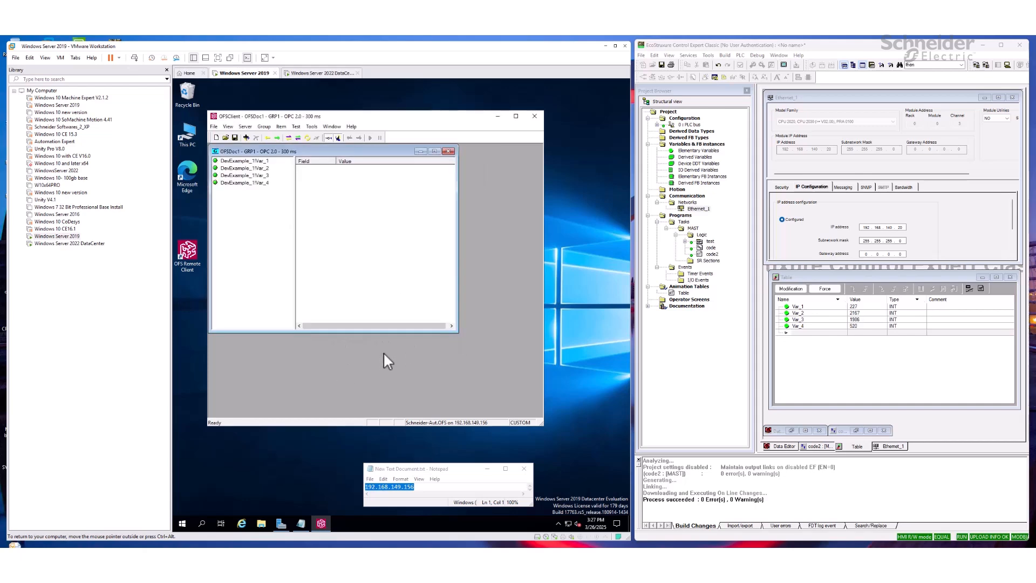
Examine the quality and live value of each item from Var_1 to Var_4 against the Control Expert animation table.
{"action": "left_click", "coordinate": [236, 161]}
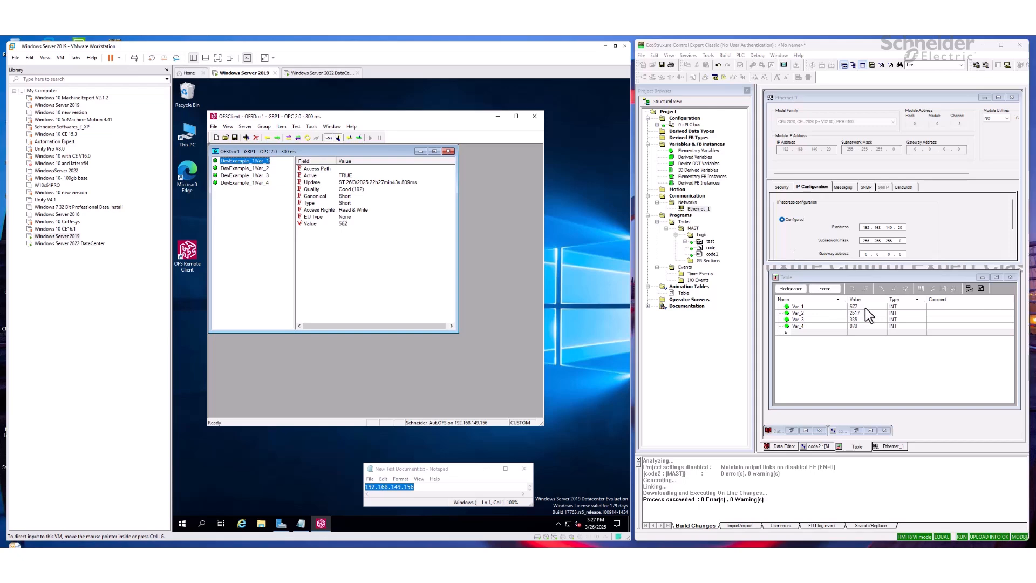
{"action": "left_click", "coordinate": [258, 168]}
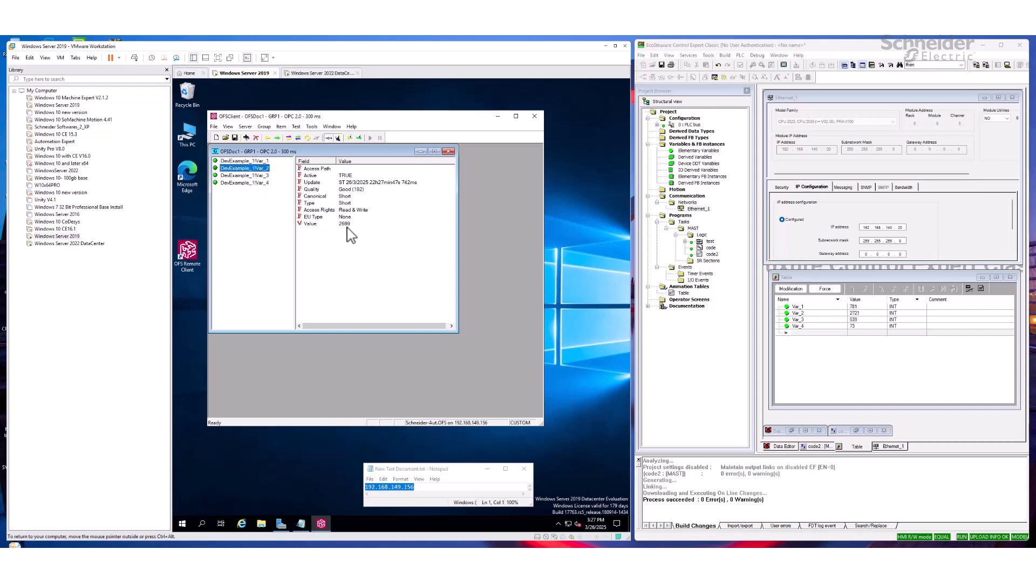
{"action": "left_click", "coordinate": [251, 176]}
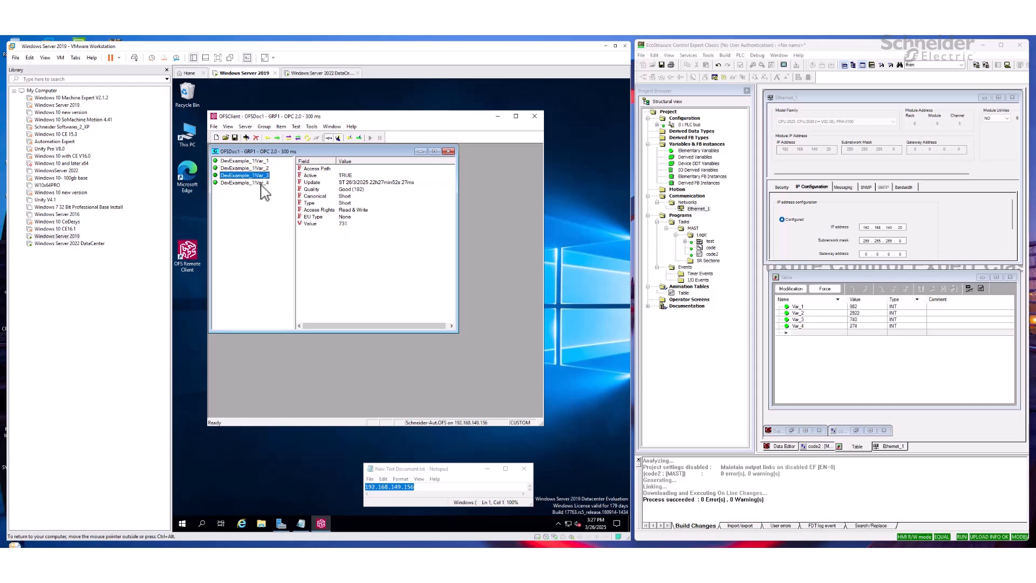
{"action": "left_click", "coordinate": [260, 183]}
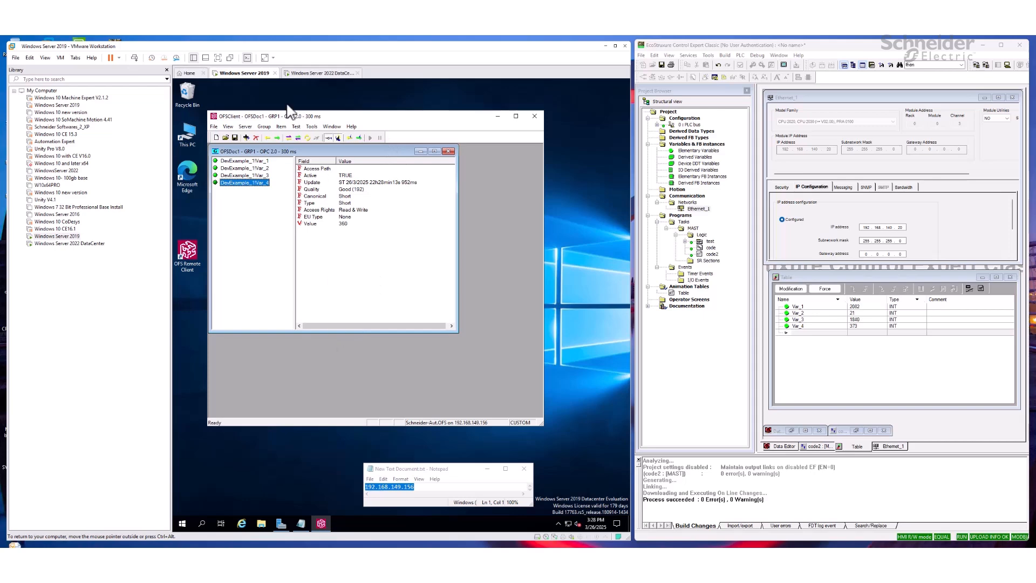
Switch to the Windows Server 2022 virtual machine, search for dcomcnfg and run it.
{"action": "left_click", "coordinate": [322, 76]}
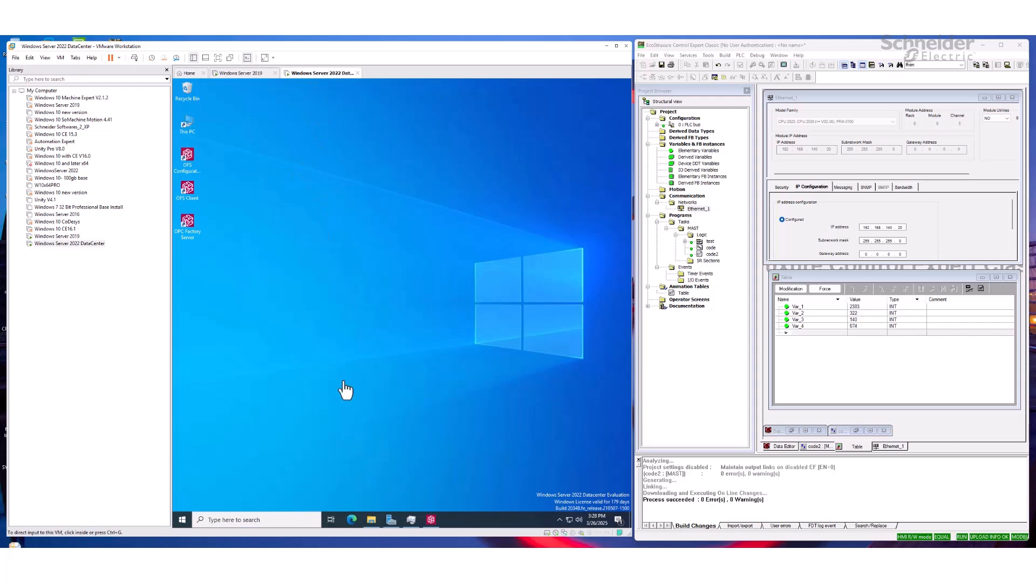
{"action": "left_click", "coordinate": [260, 521]}
{"action": "type", "text": "d"}
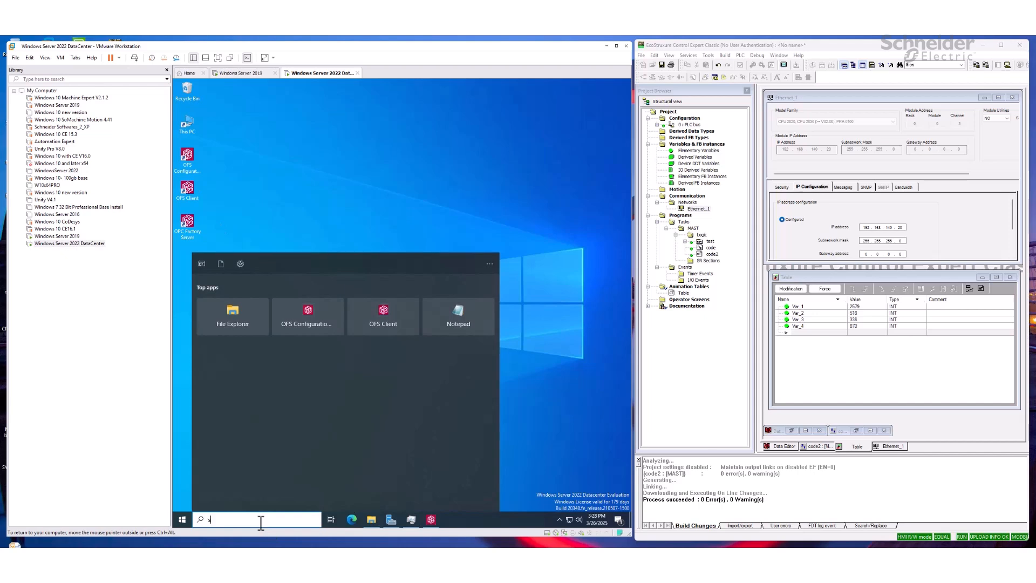
{"action": "key", "text": "BackSpace"}
{"action": "type", "text": "dcom"}
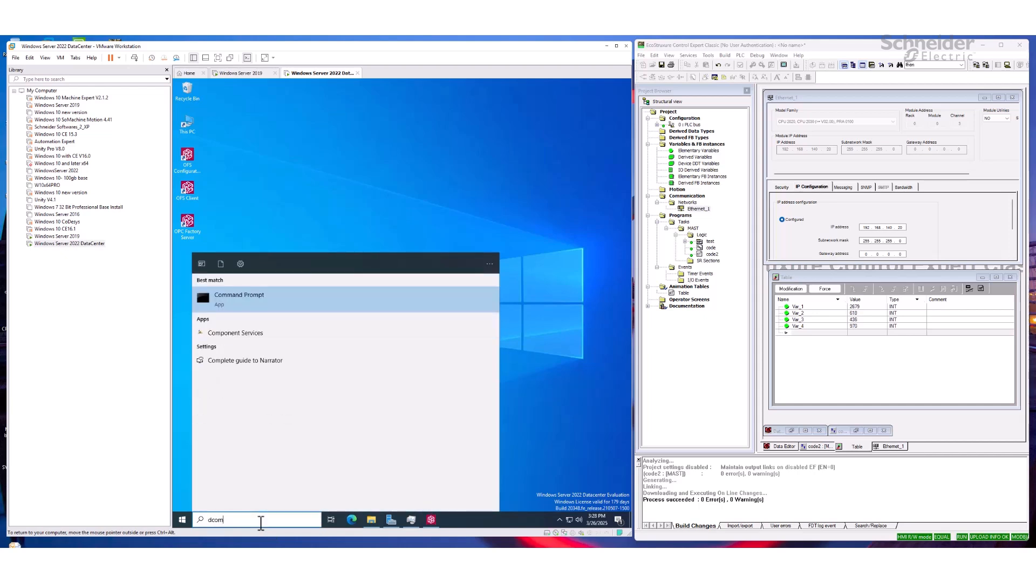
{"action": "type", "text": "cnf"}
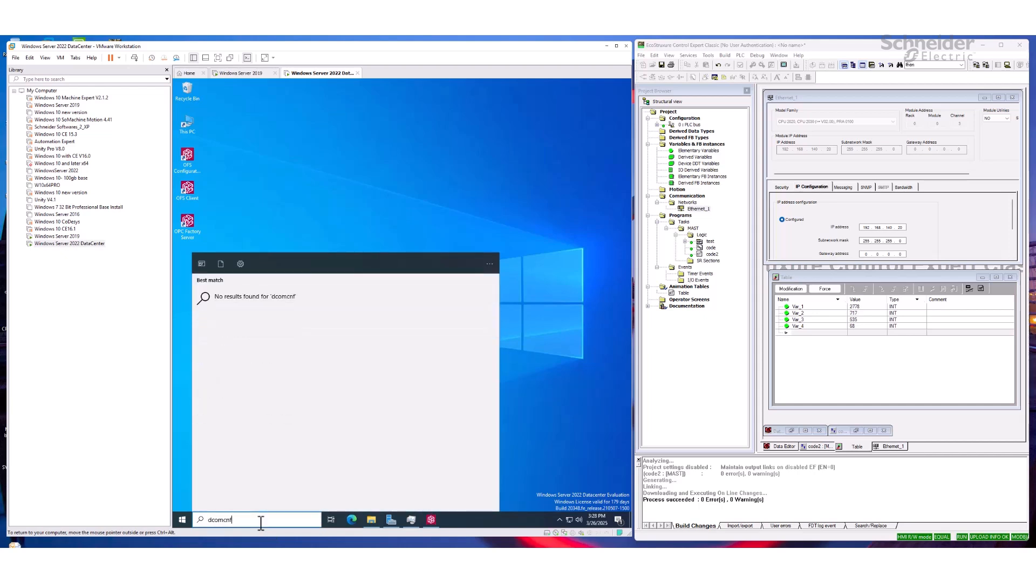
{"action": "type", "text": "g"}
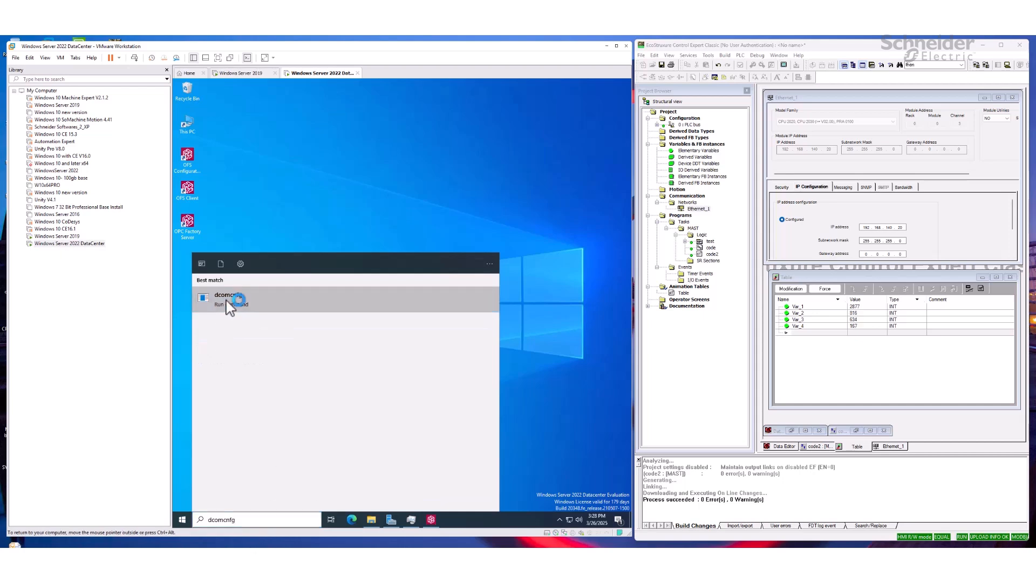
{"action": "left_click", "coordinate": [229, 300]}
Widen the Component Services console tree and expand Computers, My Computer and DCOM Config to list the DCOM applications.
{"action": "left_click_drag", "start_coordinate": [590, 284], "coordinate": [622, 284]}
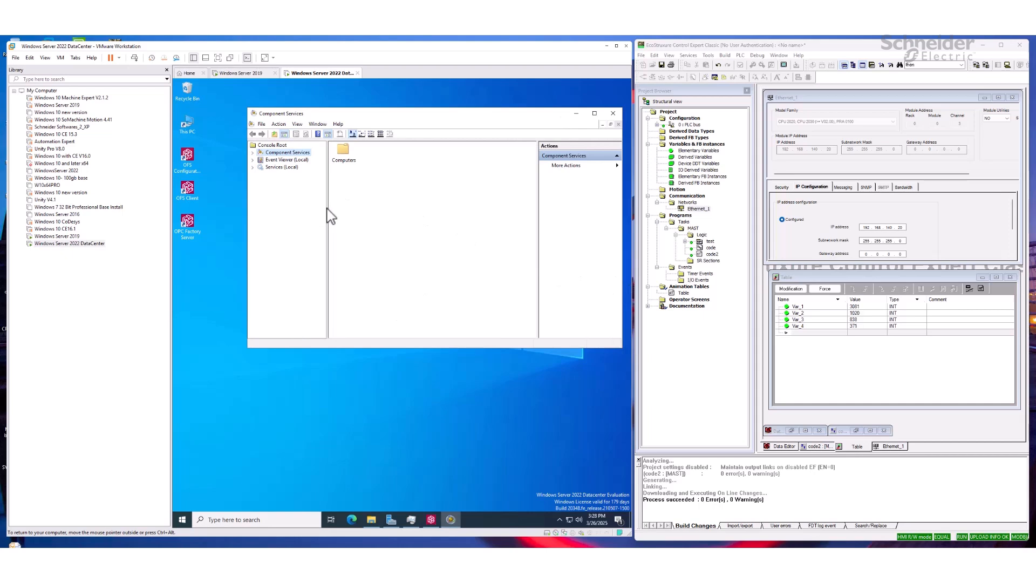
{"action": "left_click_drag", "start_coordinate": [326, 205], "coordinate": [358, 210]}
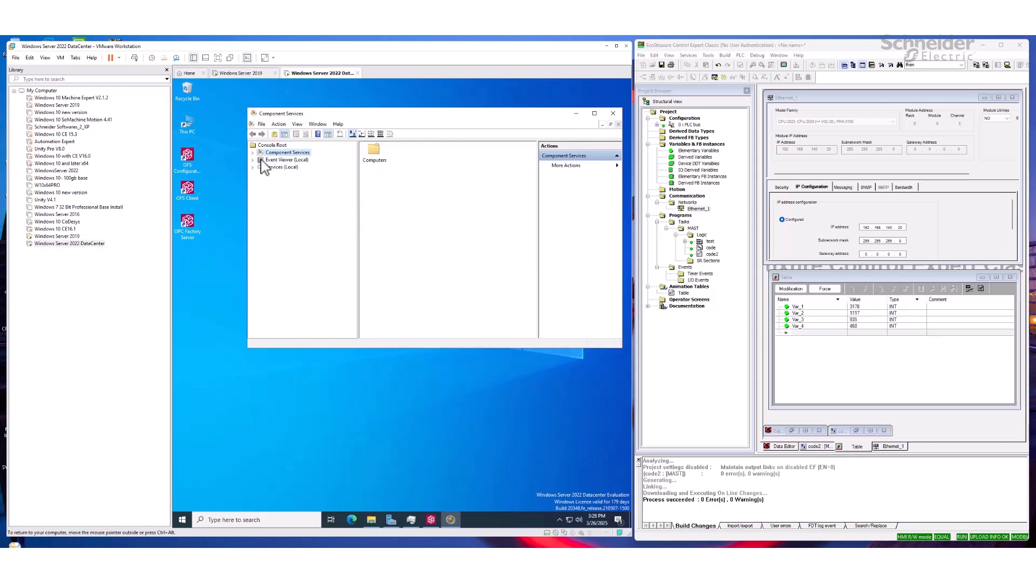
{"action": "left_click", "coordinate": [253, 153]}
{"action": "left_click", "coordinate": [260, 160]}
{"action": "left_click", "coordinate": [268, 167]}
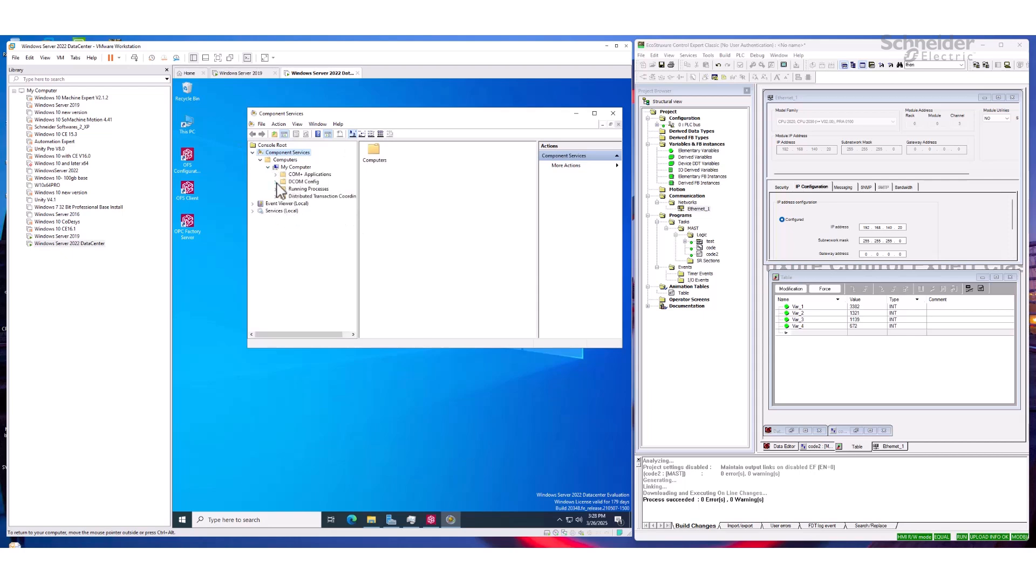
{"action": "left_click", "coordinate": [276, 181]}
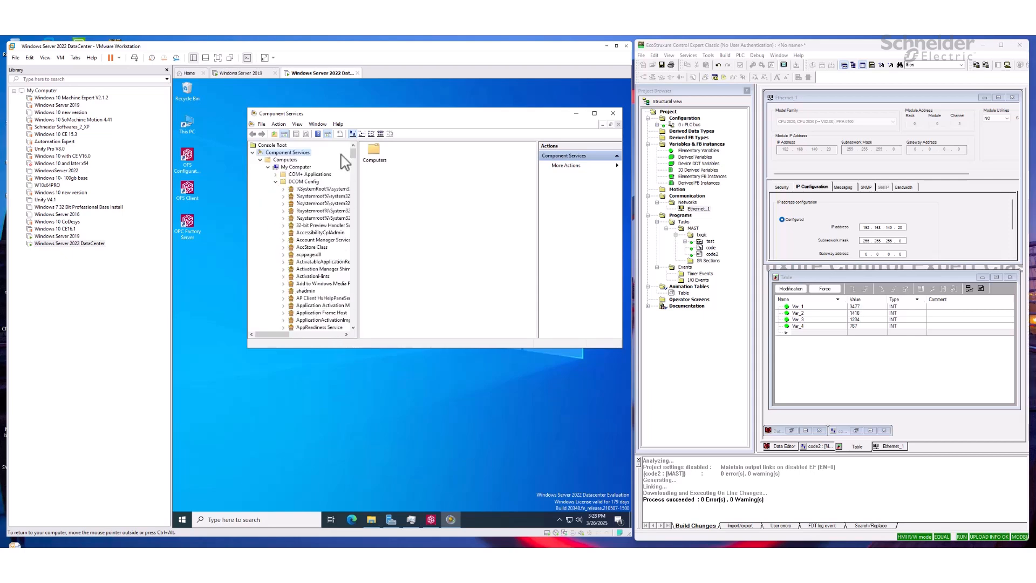
{"action": "mouse_move", "coordinate": [359, 190]}
{"action": "left_mouse_down"}
{"action": "mouse_move", "coordinate": [376, 189]}
{"action": "mouse_move", "coordinate": [372, 164]}
{"action": "mouse_move", "coordinate": [376, 236]}
{"action": "left_mouse_up"}
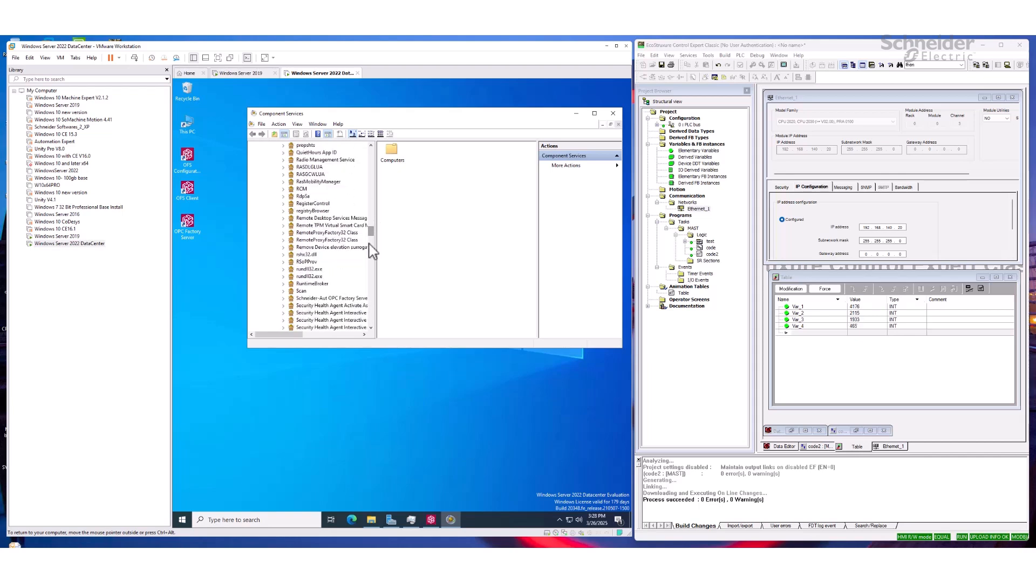
Open the properties of the Schneider-Aut OPC Factory Server application and set its authentication level to Connect.
{"action": "left_click", "coordinate": [338, 299]}
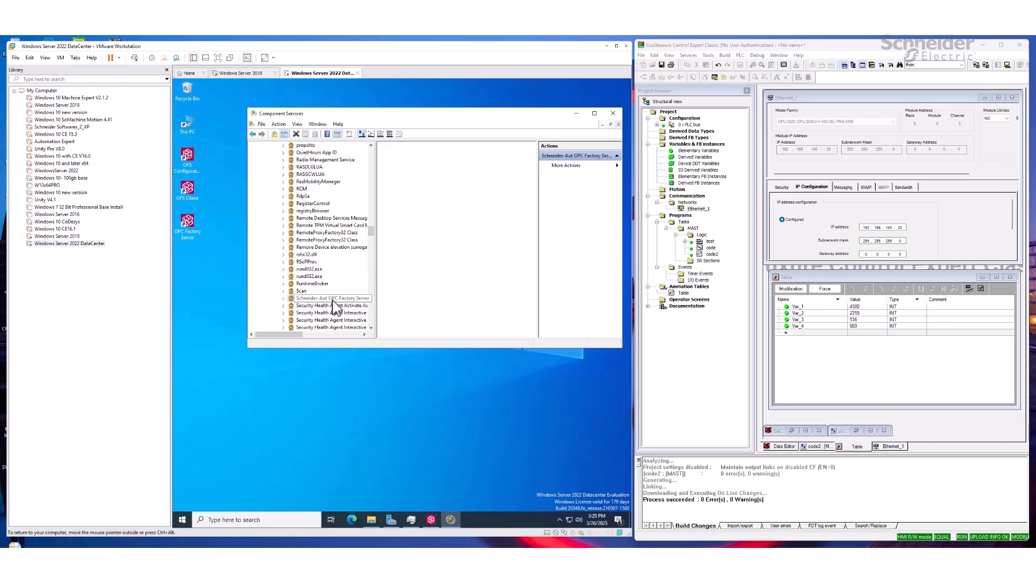
{"action": "right_click", "coordinate": [335, 301]}
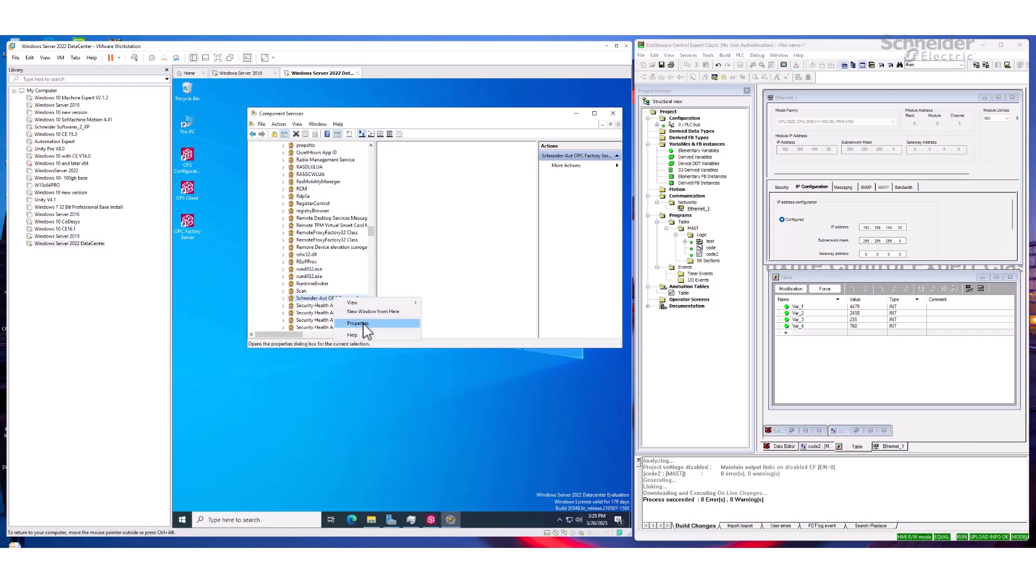
{"action": "left_click", "coordinate": [365, 324]}
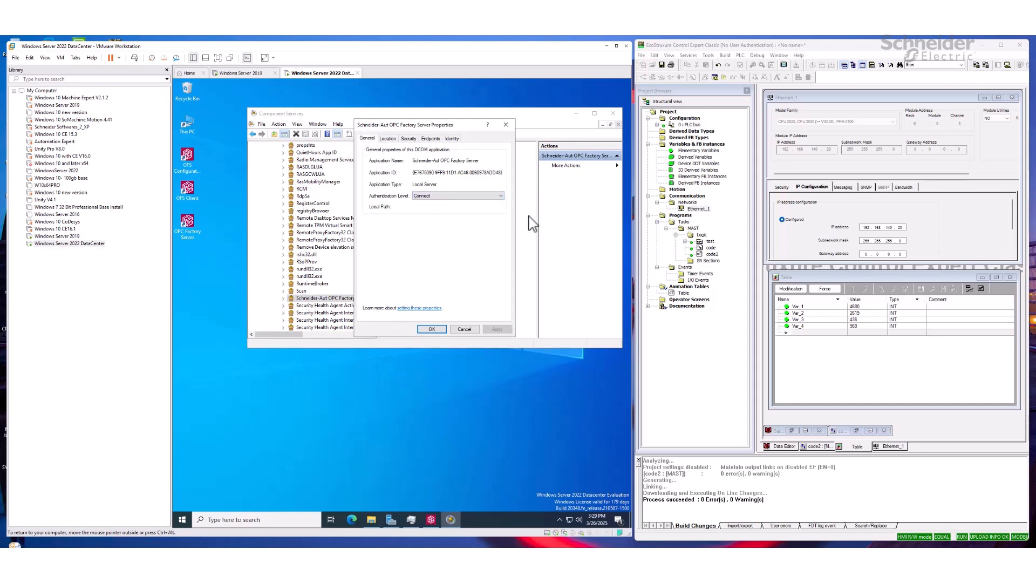
{"action": "left_click", "coordinate": [502, 198]}
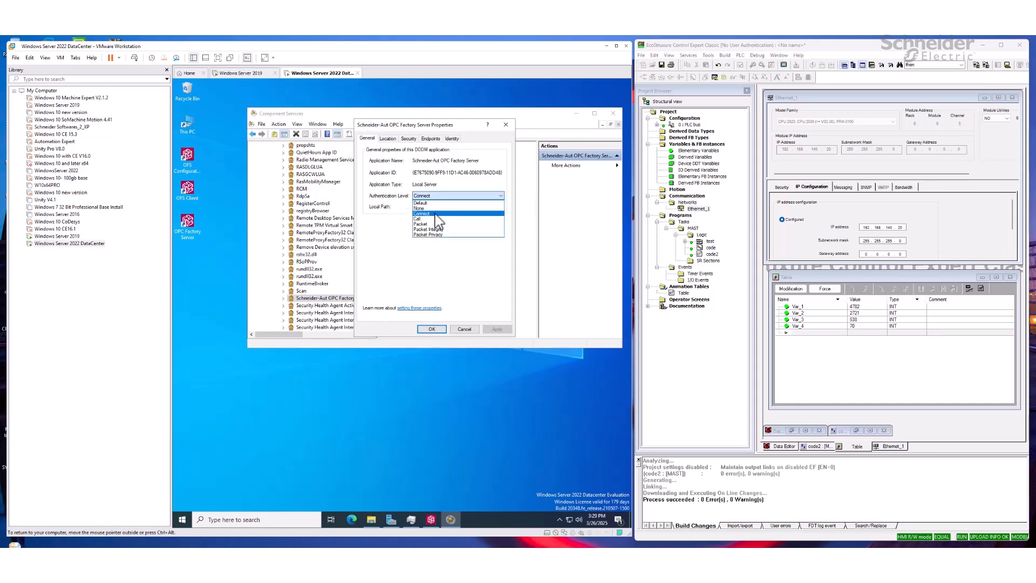
{"action": "left_click", "coordinate": [431, 214]}
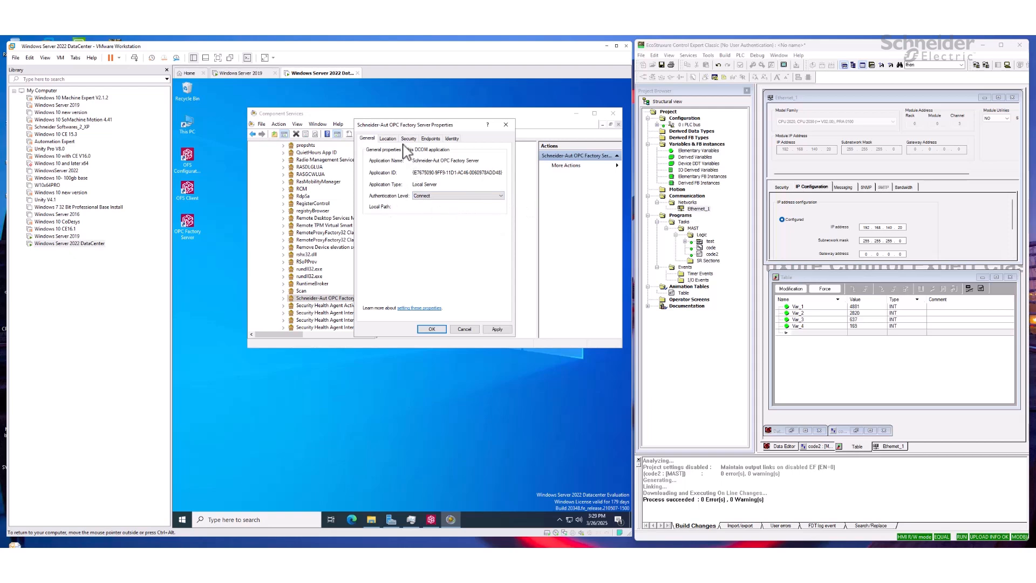
Review the user account identity of the OPC Factory Server application, apply its properties and close Component Services.
{"action": "left_click", "coordinate": [455, 140]}
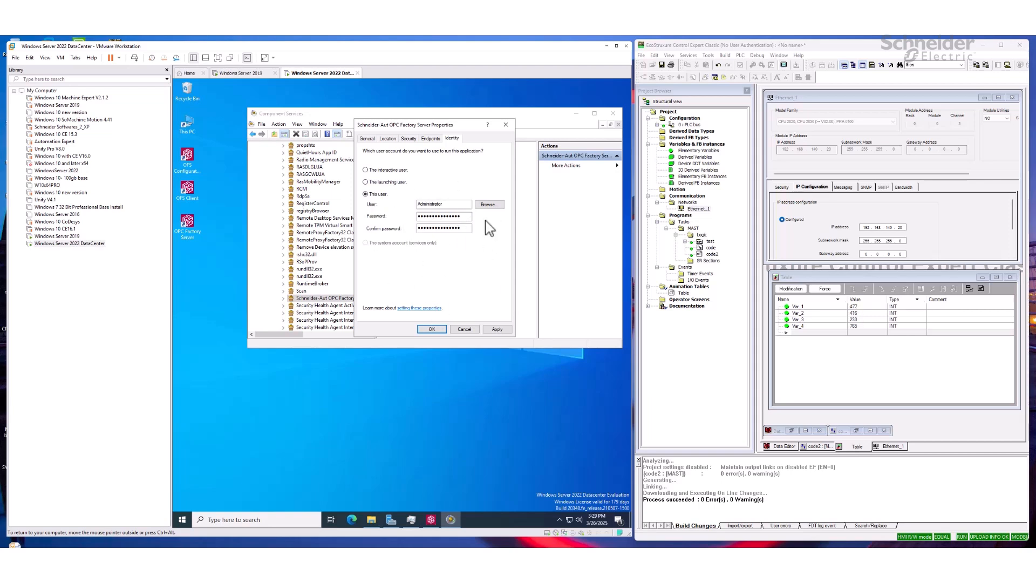
{"action": "left_click", "coordinate": [497, 328]}
{"action": "left_click", "coordinate": [432, 329]}
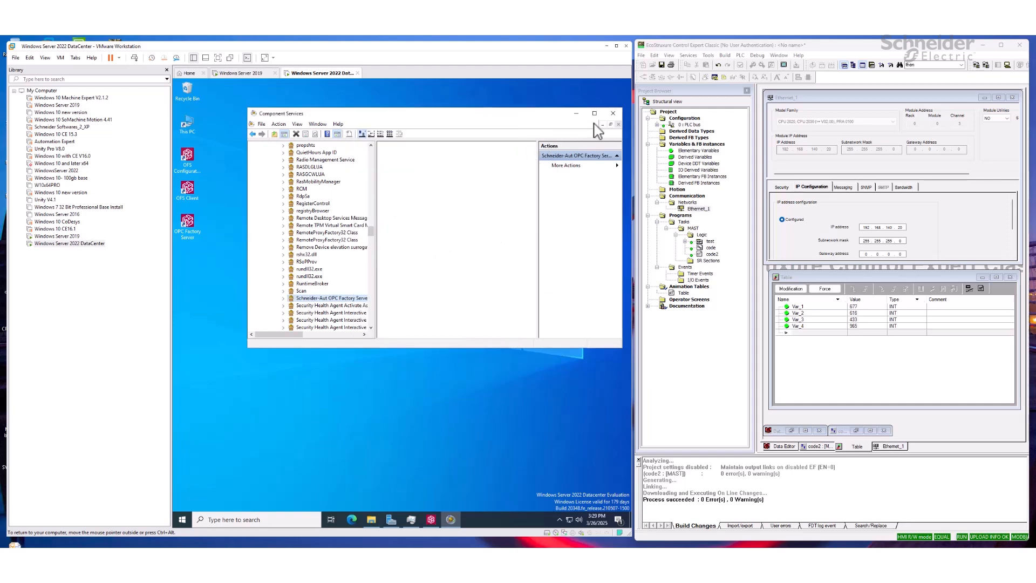
{"action": "left_click", "coordinate": [613, 113]}
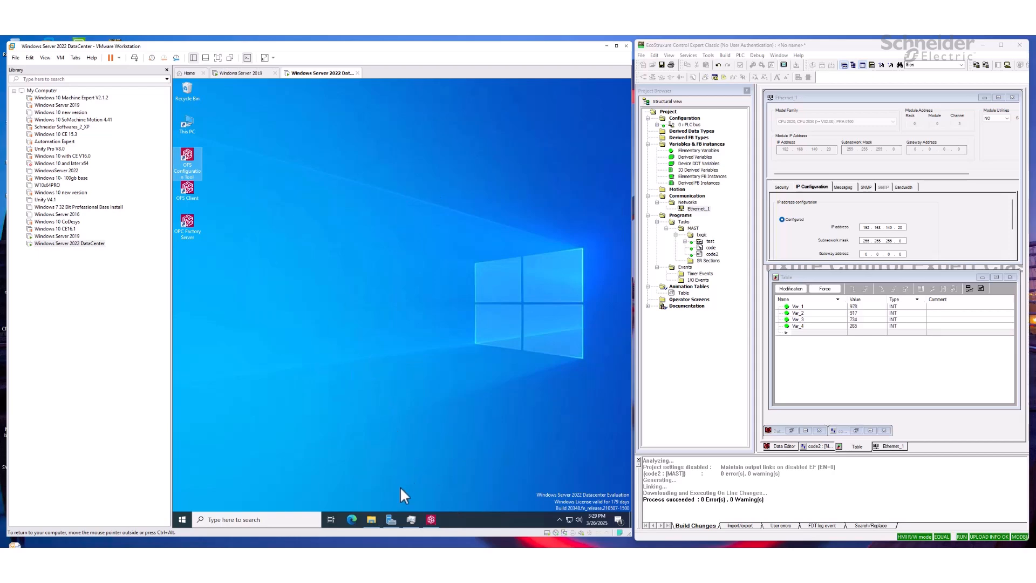
Close the OFS Configuration Tool and Task Manager on the Windows Server 2022 machine.
{"action": "left_click", "coordinate": [434, 523]}
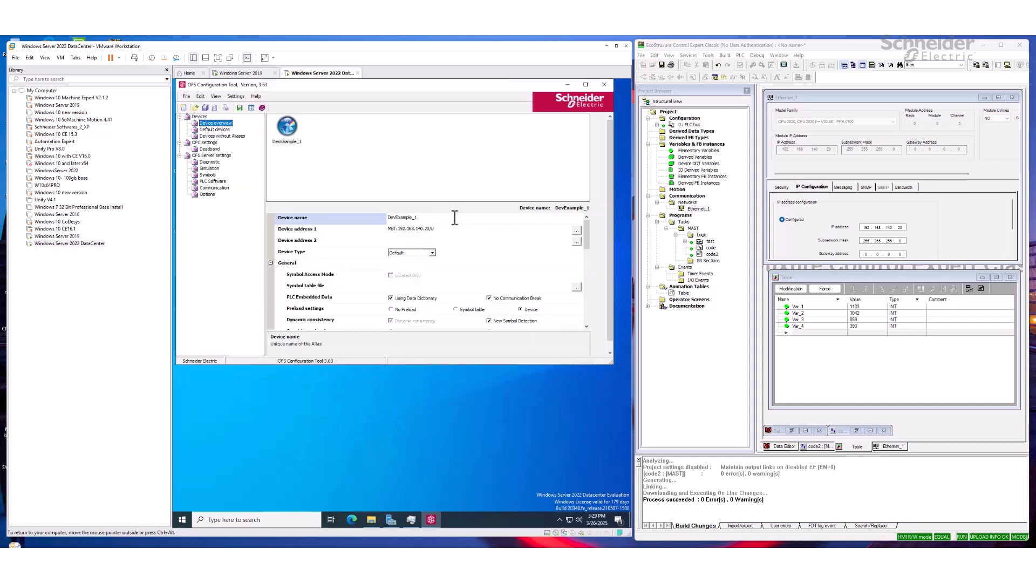
{"action": "left_click", "coordinate": [605, 86]}
{"action": "left_click", "coordinate": [411, 521]}
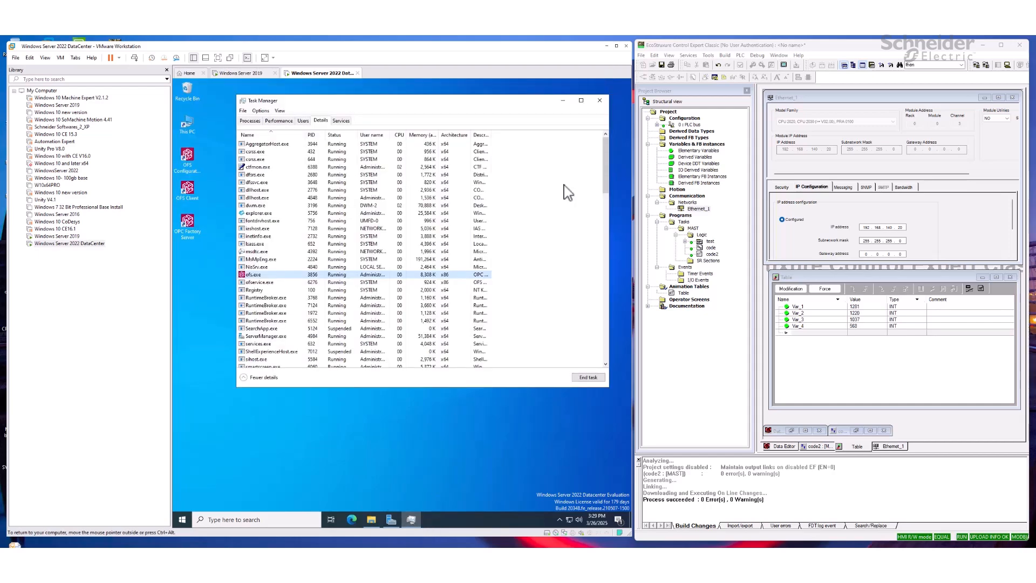
{"action": "left_click", "coordinate": [604, 99]}
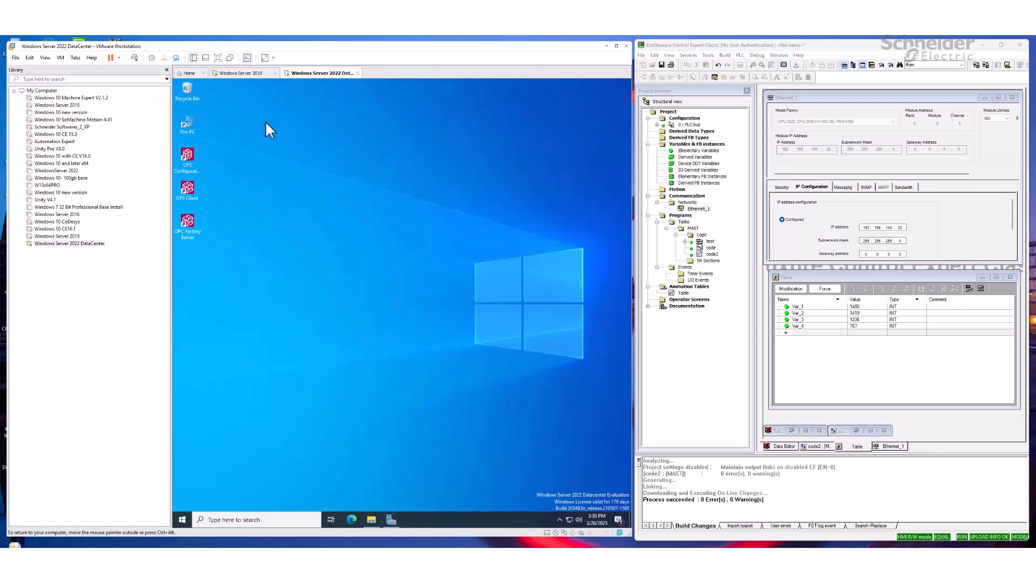
Sign the Administrator account out of Windows Server 2022.
{"action": "left_click", "coordinate": [185, 522]}
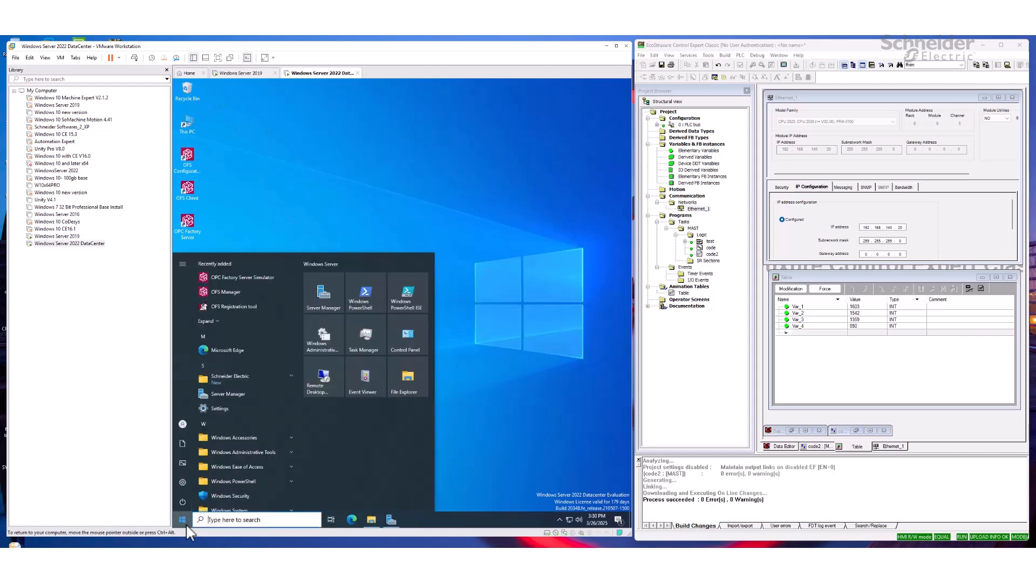
{"action": "left_click", "coordinate": [178, 422]}
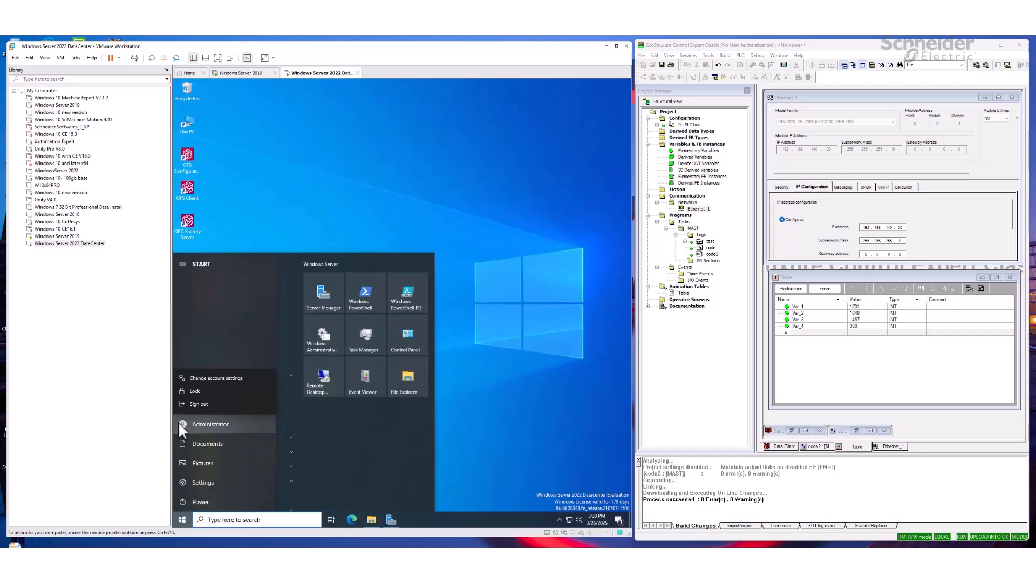
{"action": "left_click", "coordinate": [206, 404]}
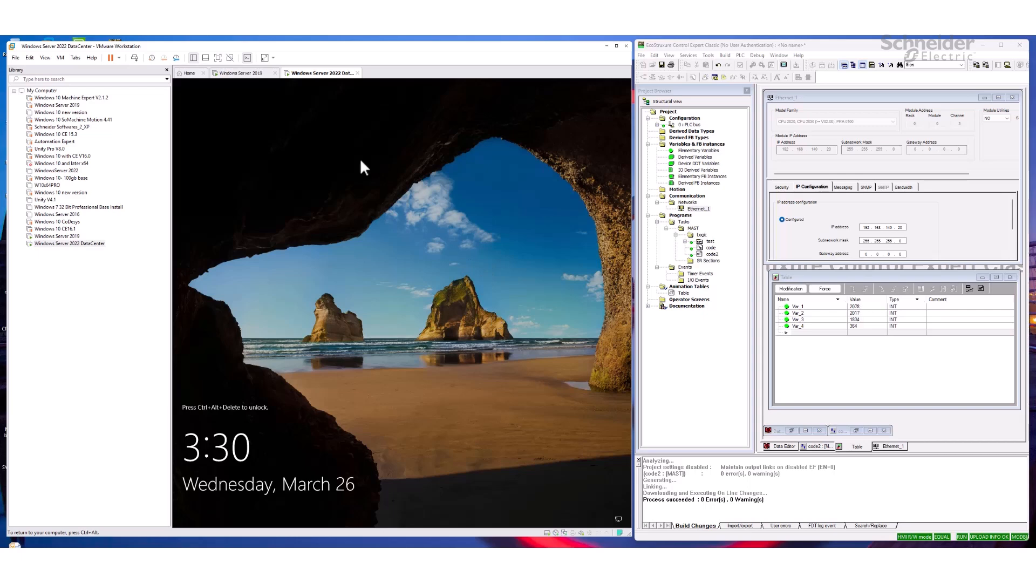
Switch to the Windows Server 2019 virtual machine and check the live values of the DevExample_1 variables in the OFS client.
{"action": "left_click", "coordinate": [241, 73]}
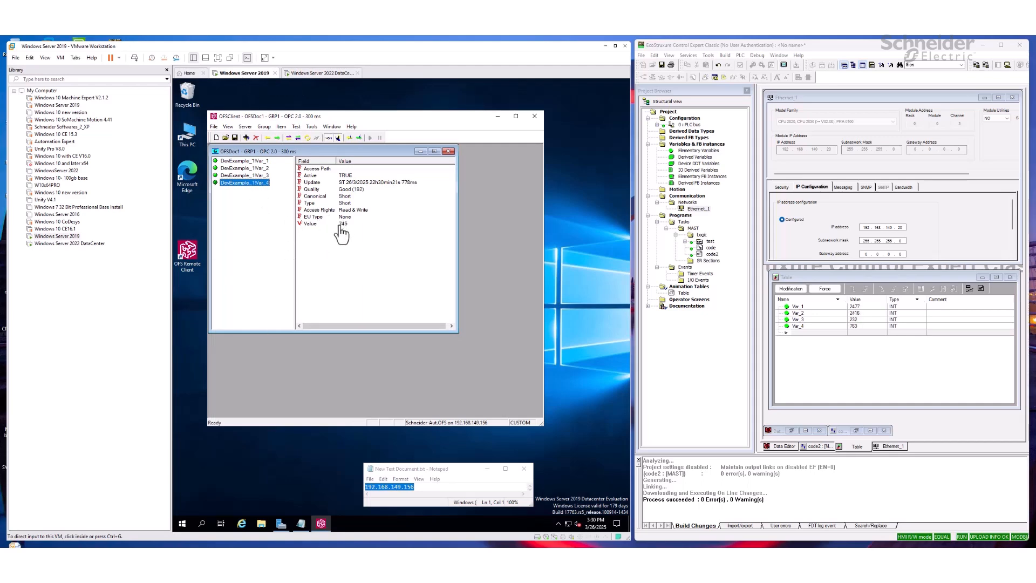
{"action": "left_click", "coordinate": [254, 162]}
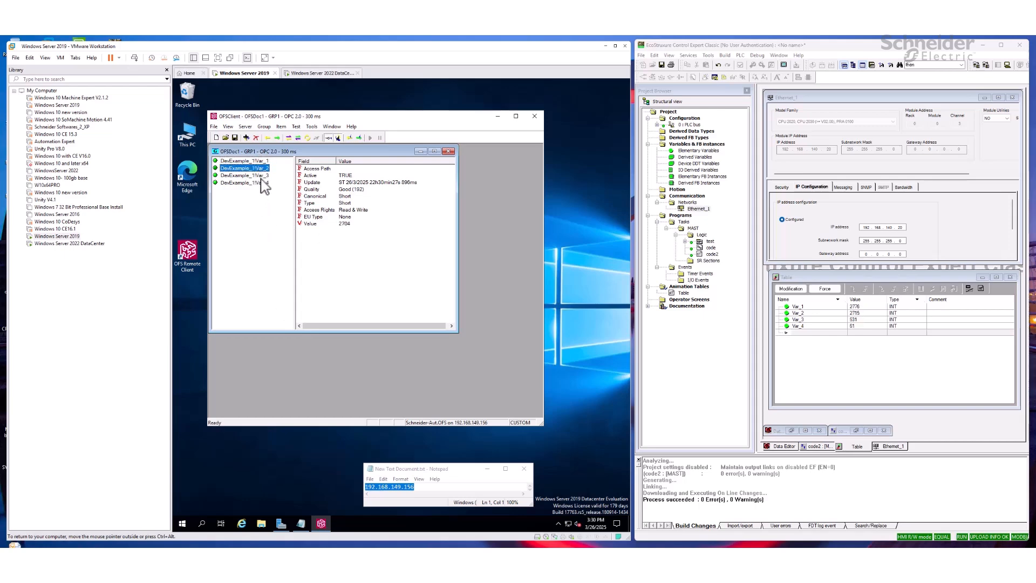
{"action": "left_click", "coordinate": [261, 176]}
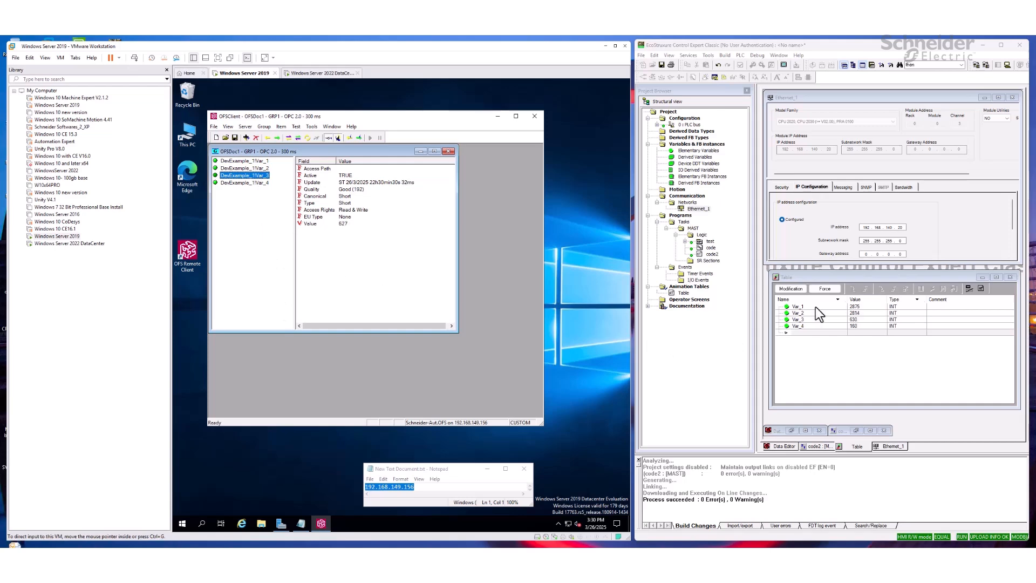